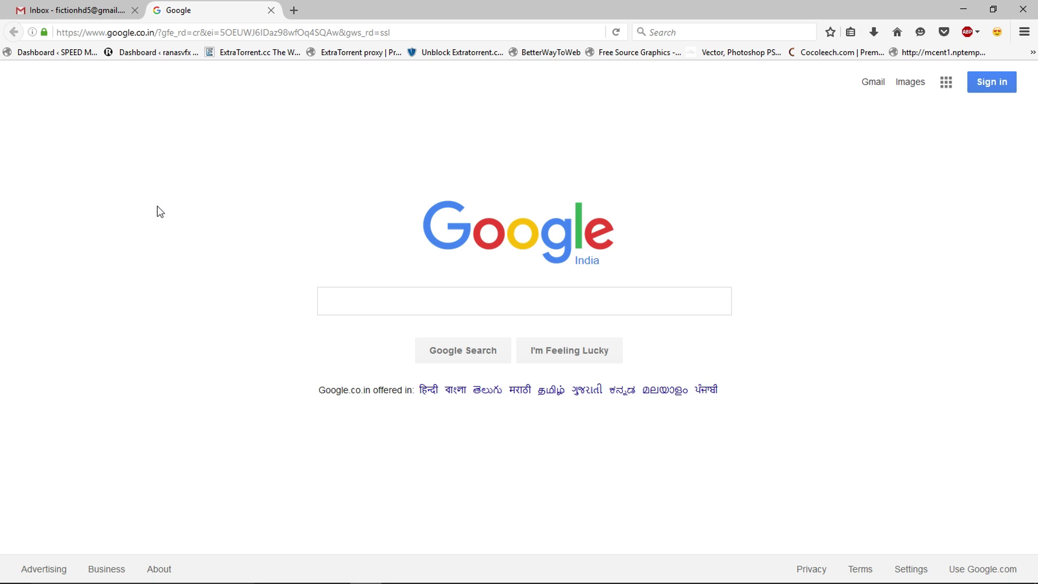
# Step: Search Google for 'hostinger' and open the Hostinger site in a new tab
pyautogui.click(347, 295)
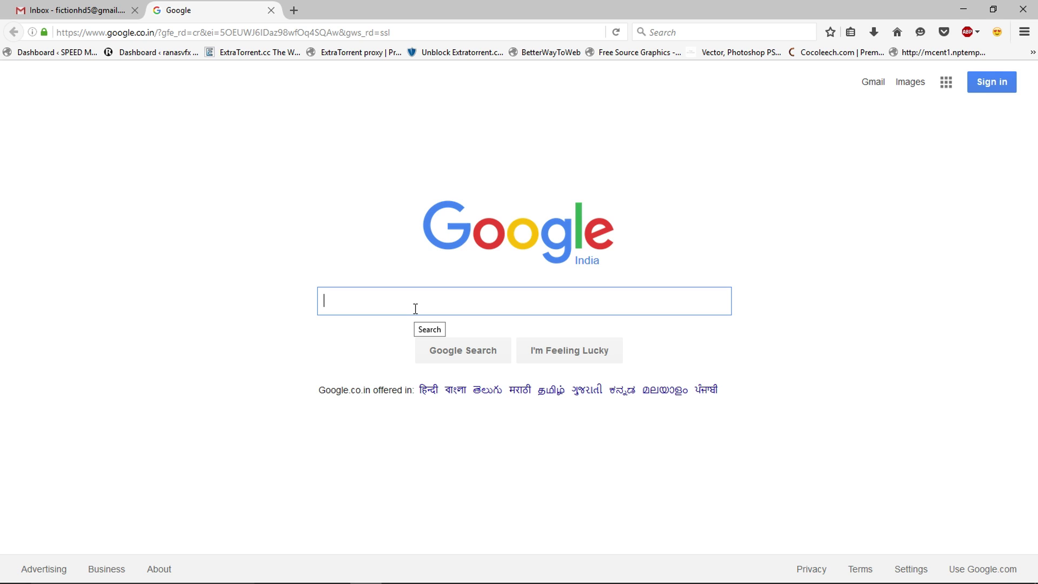
pyautogui.write('hostinger')
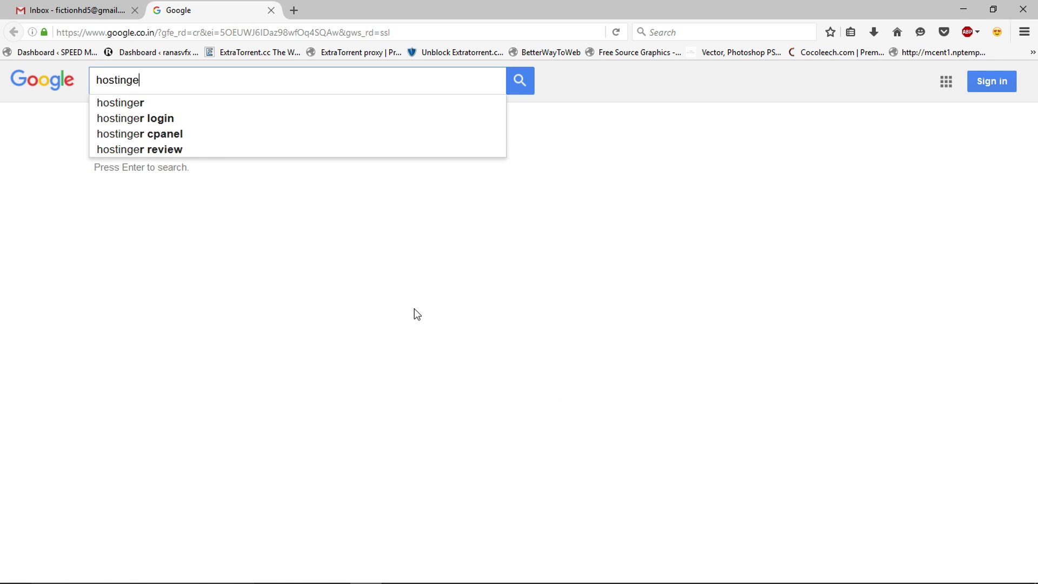
pyautogui.press('Return')
pyautogui.rightClick(117, 264)
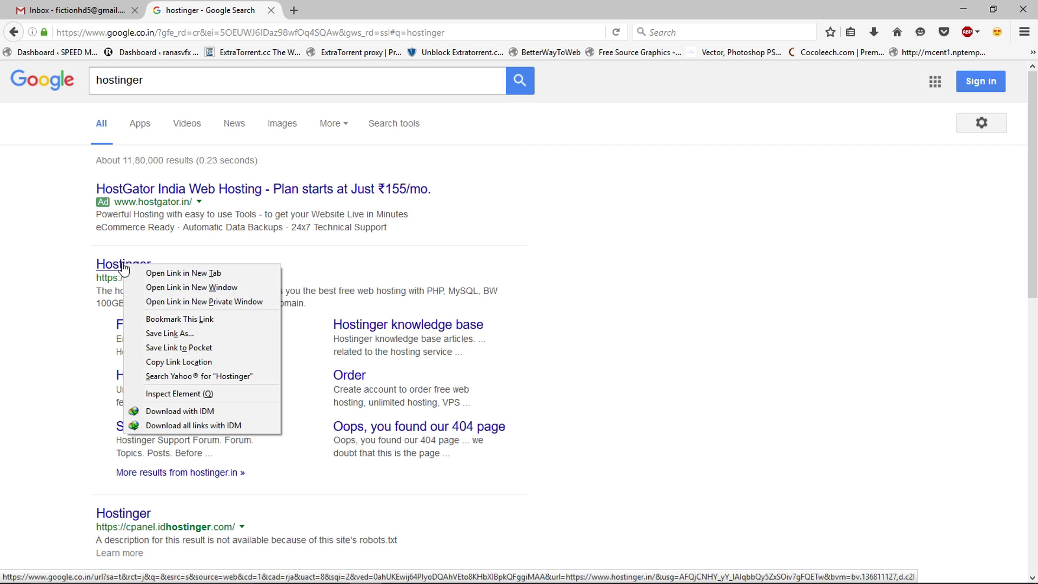
pyautogui.click(159, 272)
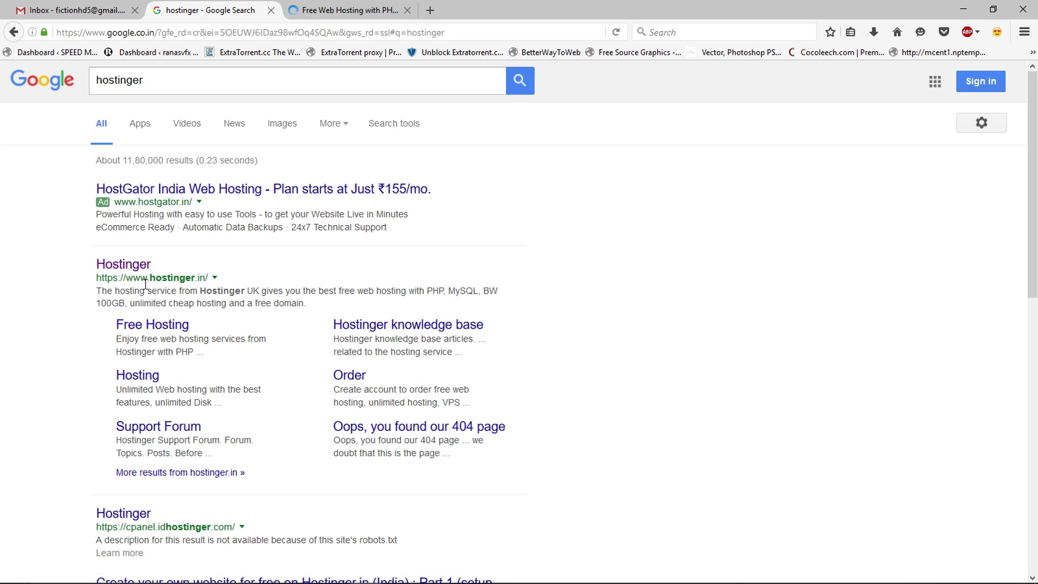
# Step: Search for 'freenom', open the Freenom site in a new tab, and switch to it
pyautogui.moveTo(245, 81); pyautogui.dragTo(54, 80)
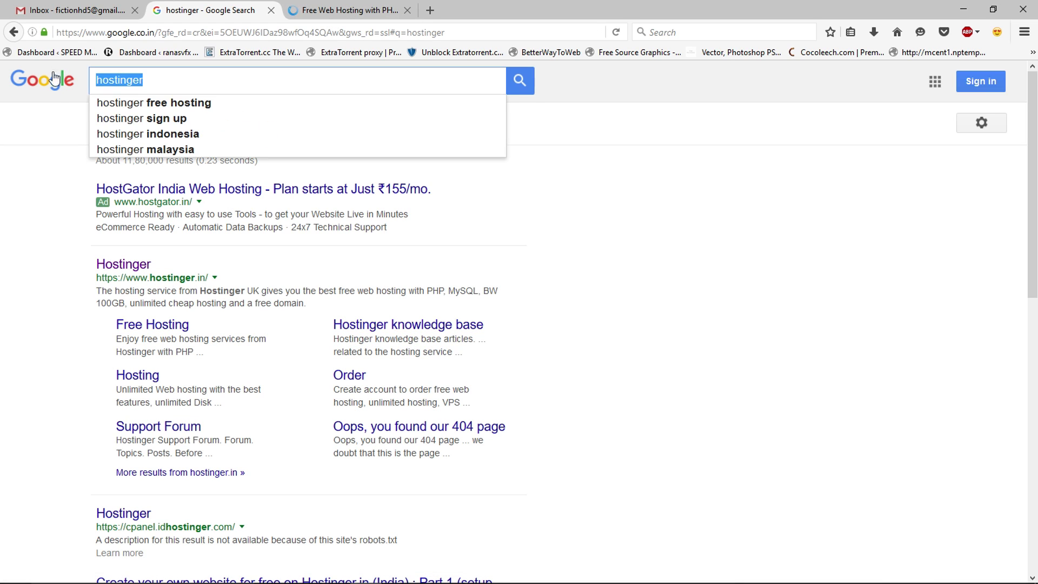
pyautogui.write('freenom')
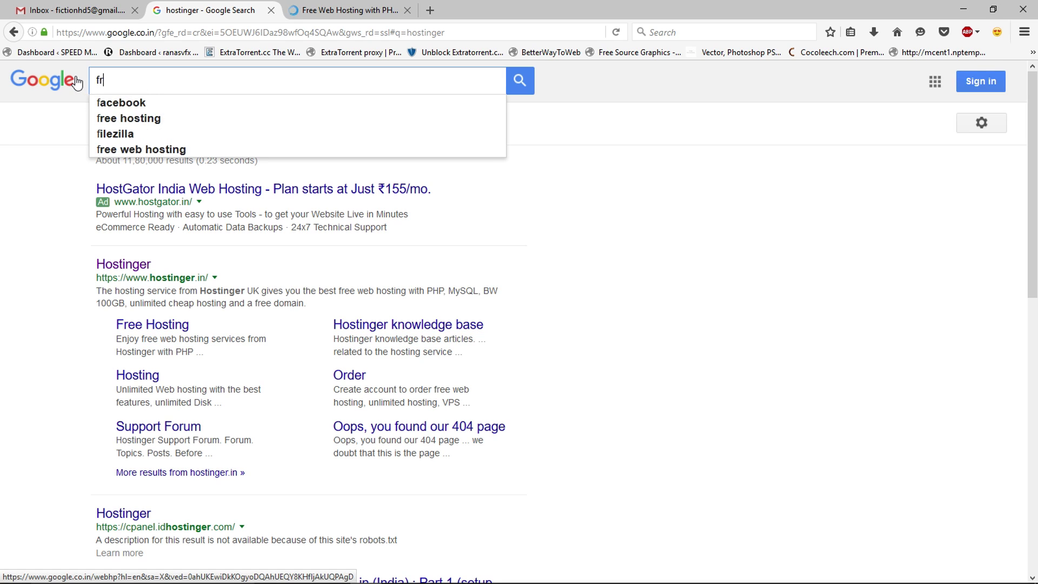
pyautogui.press('Return')
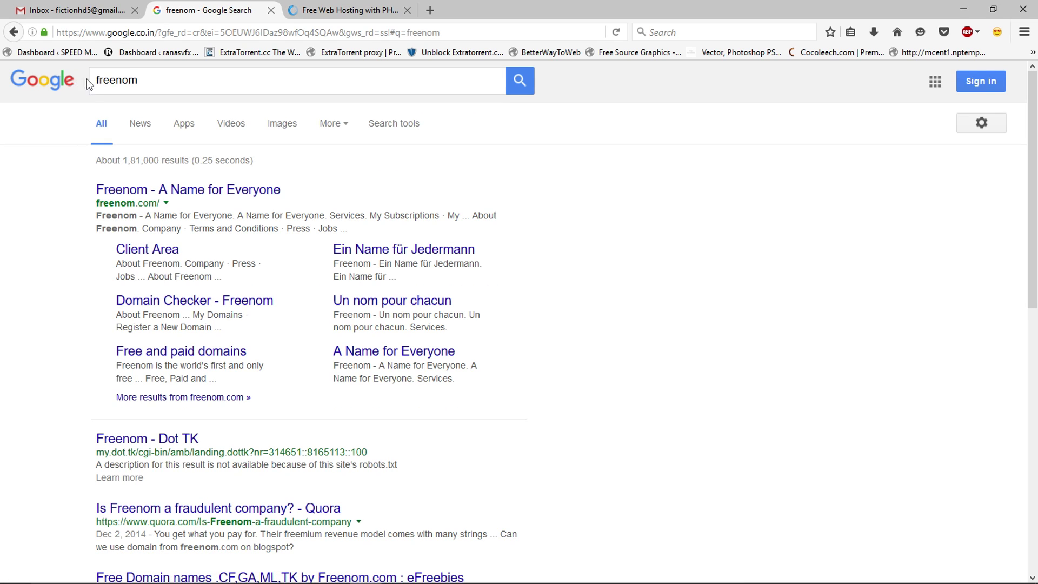
pyautogui.rightClick(168, 193)
pyautogui.click(185, 203)
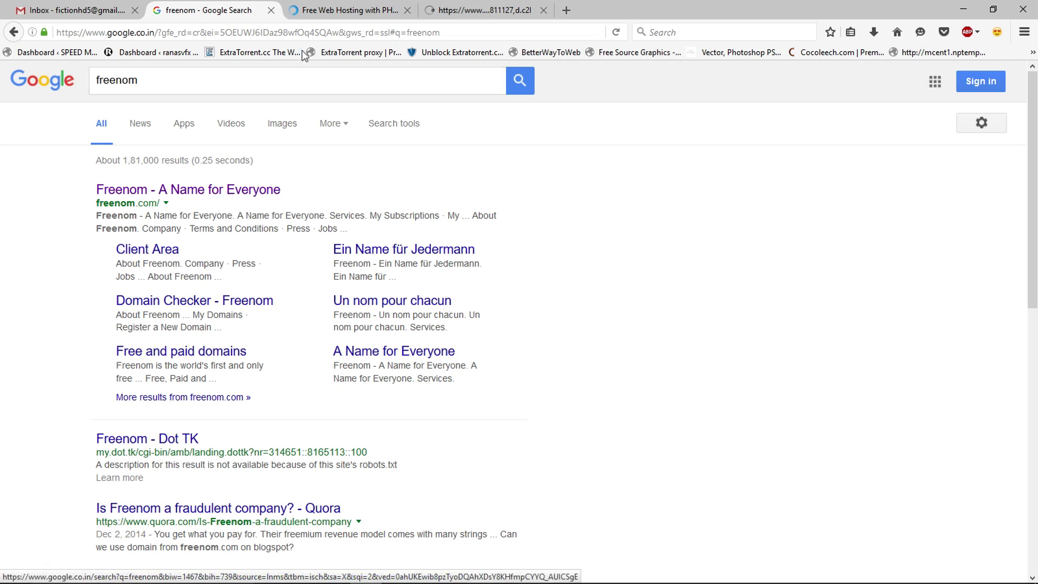
pyautogui.click(462, 8)
pyautogui.hotkey('ctrl', 'shift', 'Tab')
pyautogui.hotkey('ctrl', 'Tab')
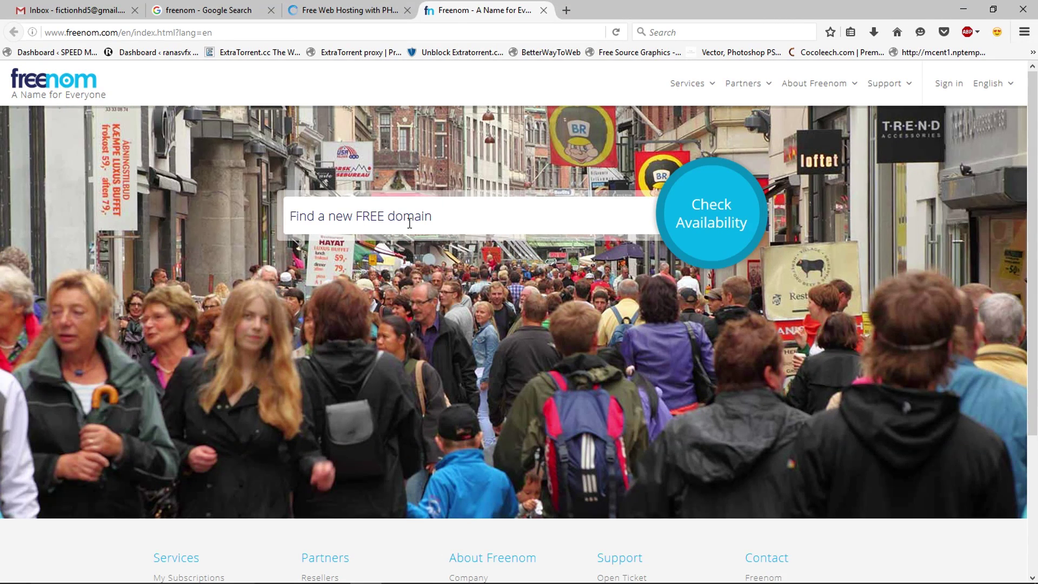
# Step: Sign in to the Freenom account
pyautogui.hotkey('ctrl', 'shift', 'Tab')
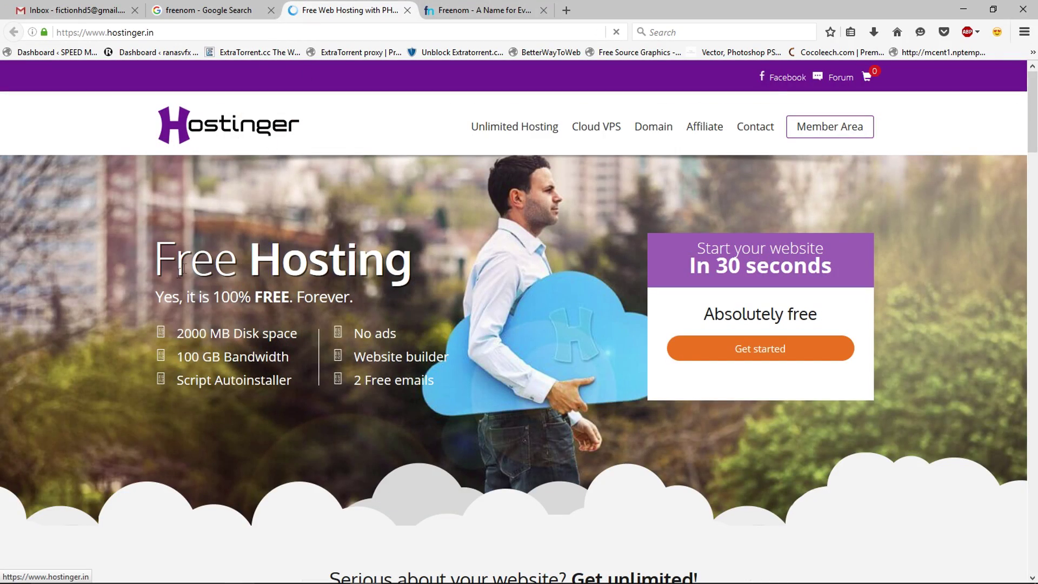
pyautogui.hotkey('ctrl', 'Tab')
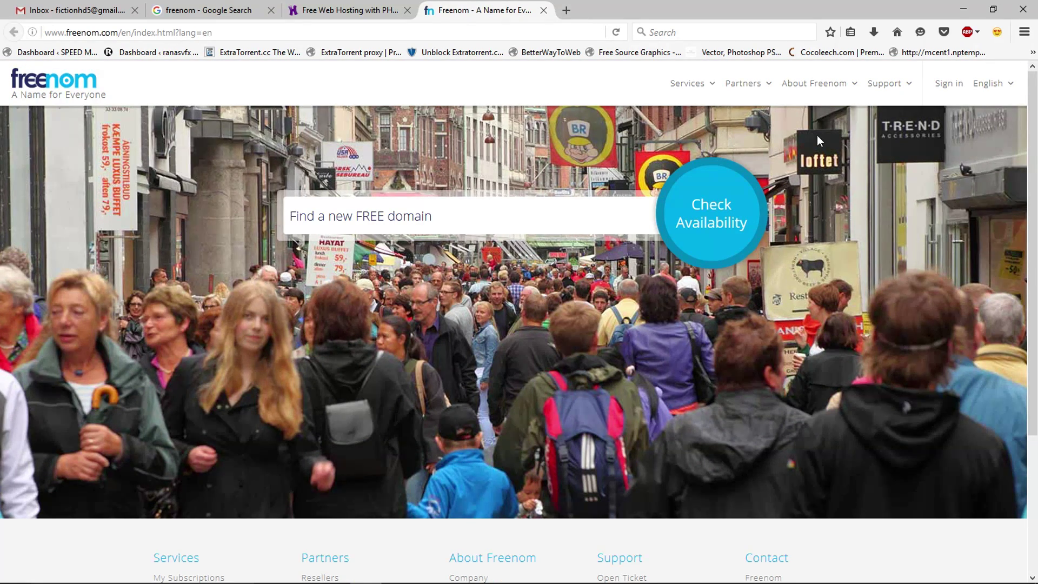
pyautogui.click(952, 84)
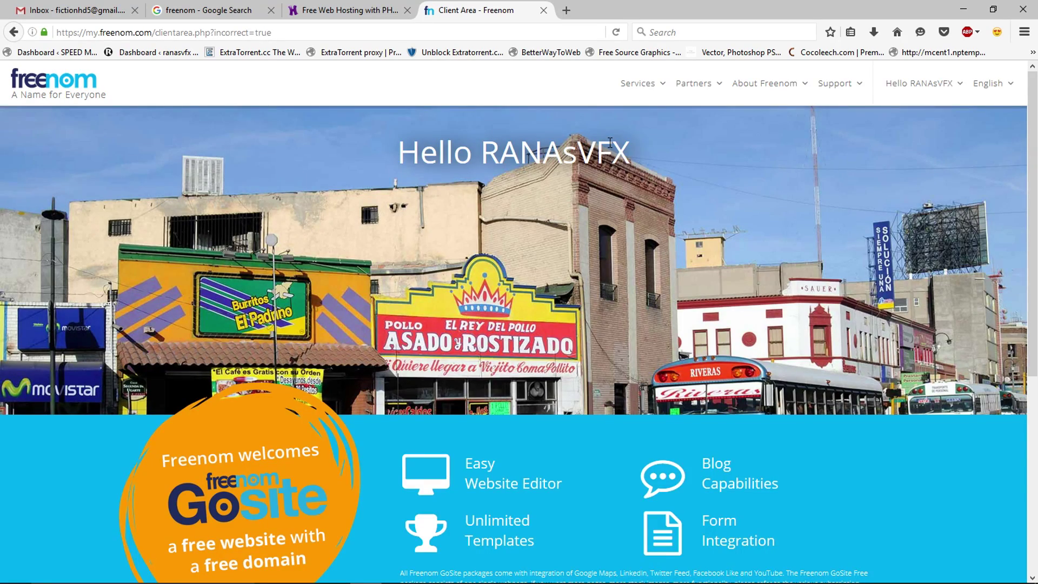
# Step: Check which domain endings are available for the name 'topblog' under Register a New Domain
pyautogui.click(664, 85)
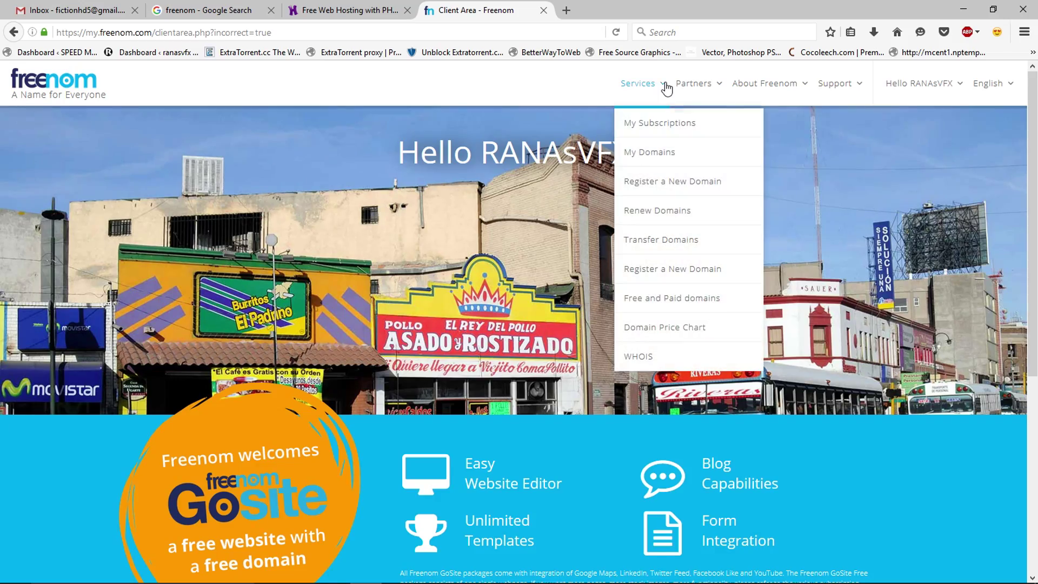
pyautogui.click(701, 184)
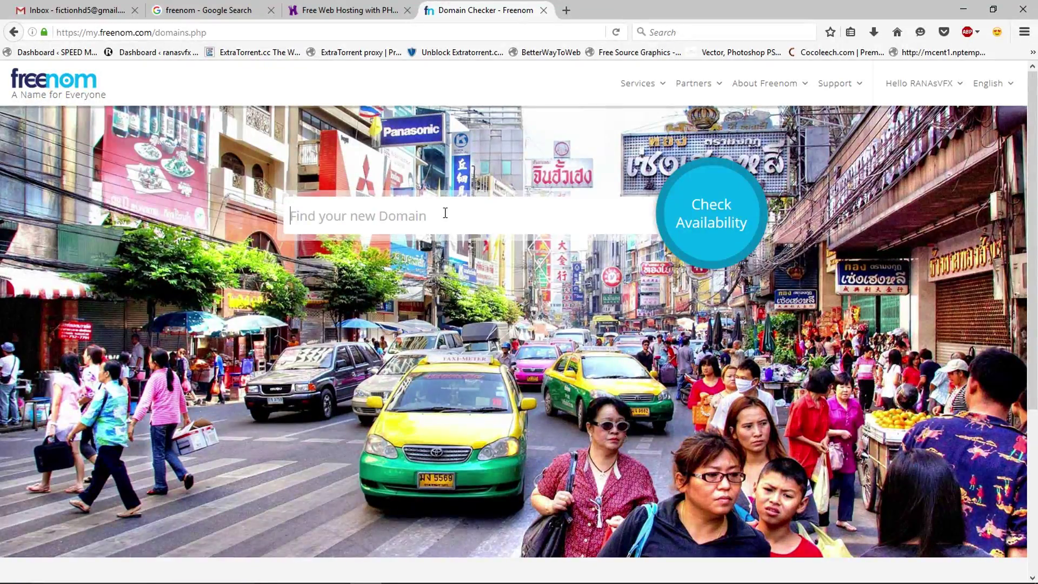
pyautogui.click(445, 212)
pyautogui.write('topblog')
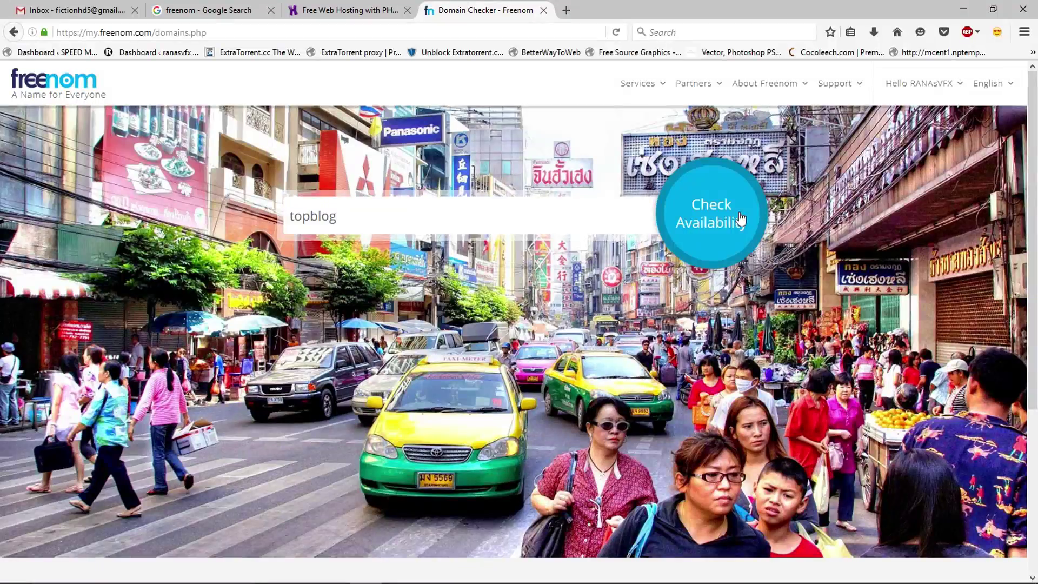
pyautogui.click(685, 238)
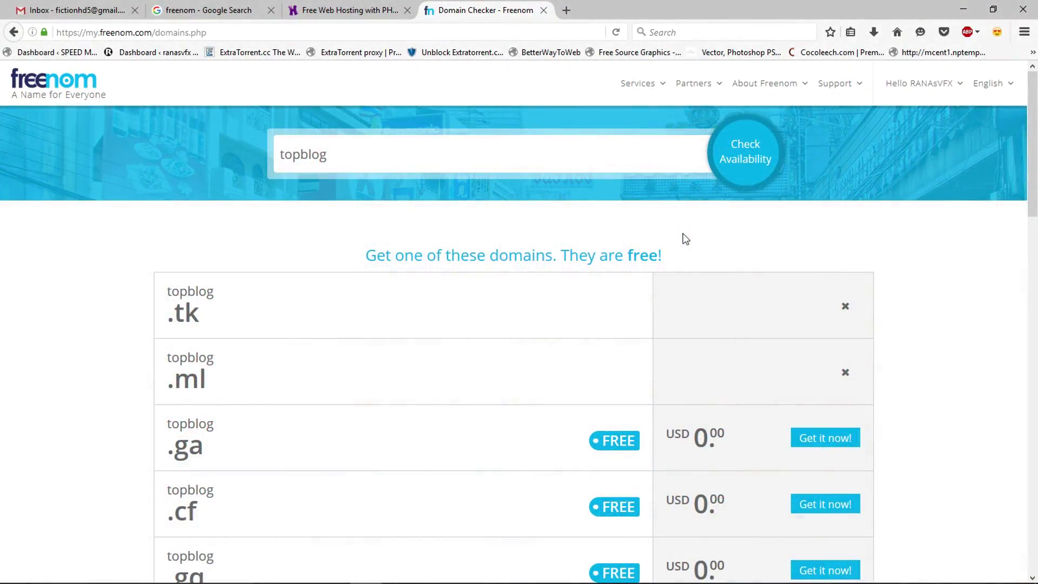
# Step: Add the free topblog.ga domain to the cart and proceed to checkout
pyautogui.scroll(-4, 422, 229)
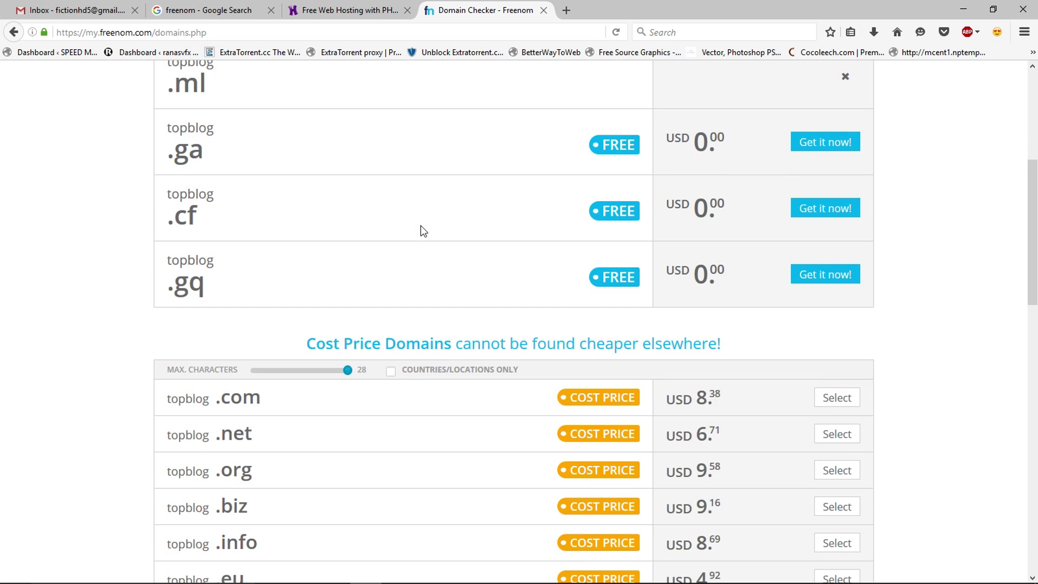
pyautogui.scroll(3, 422, 232)
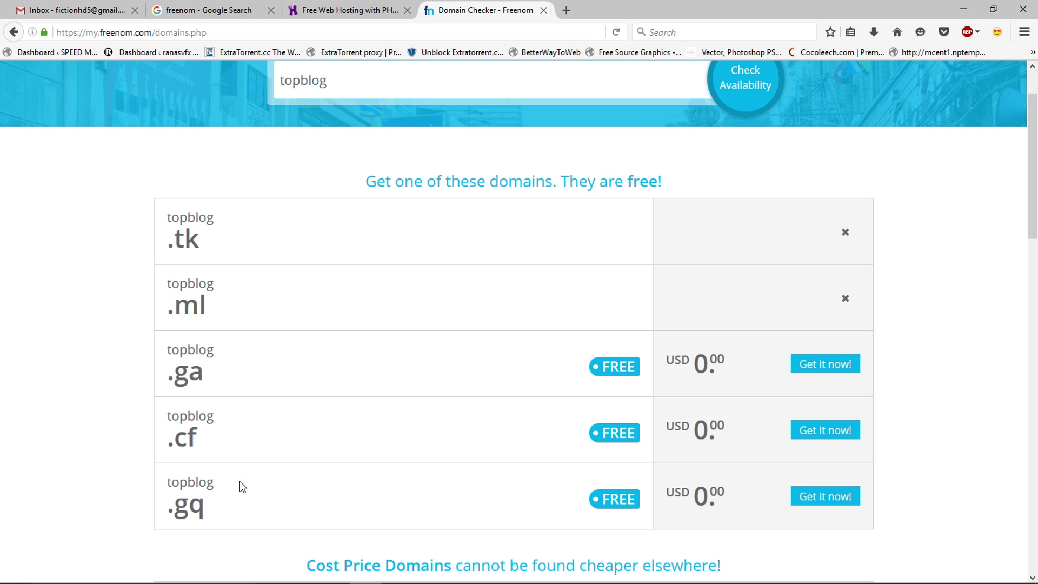
pyautogui.moveTo(589, 372); pyautogui.dragTo(597, 364)
pyautogui.click(352, 340)
pyautogui.scroll(-5, 378, 346)
pyautogui.scroll(-3, 470, 297)
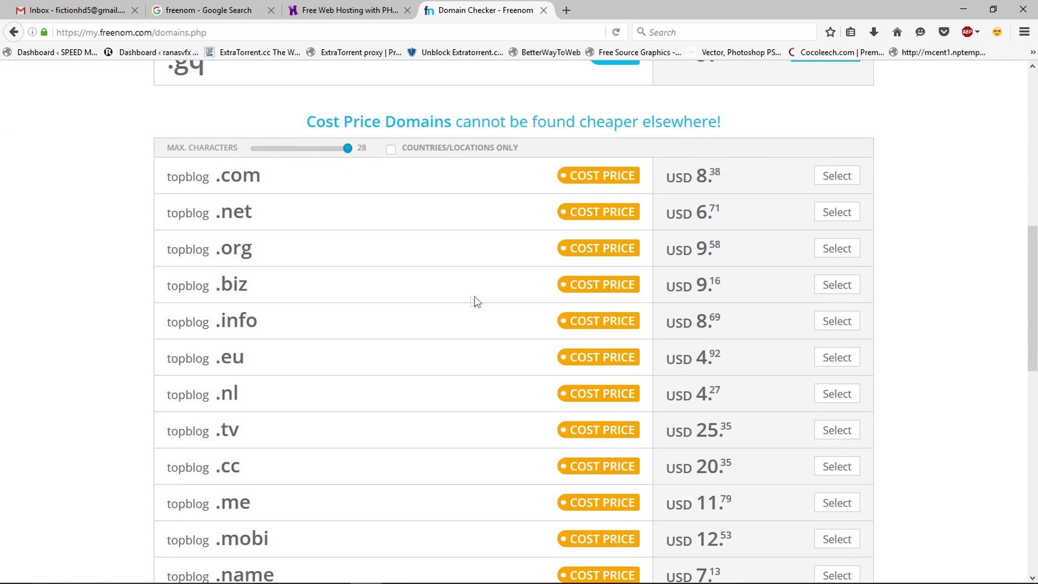
pyautogui.scroll(-2, 523, 427)
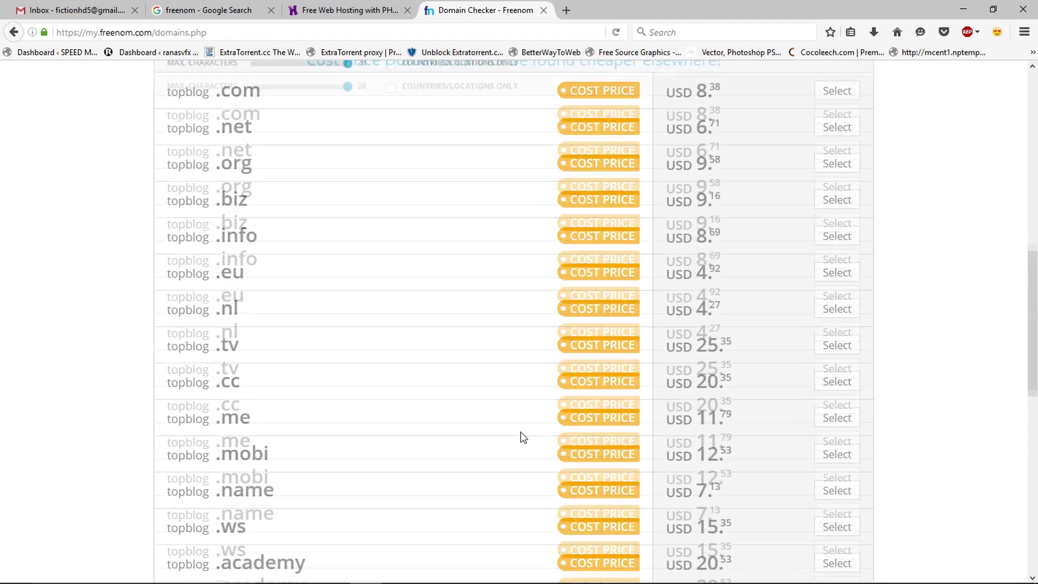
pyautogui.scroll(8, 508, 427)
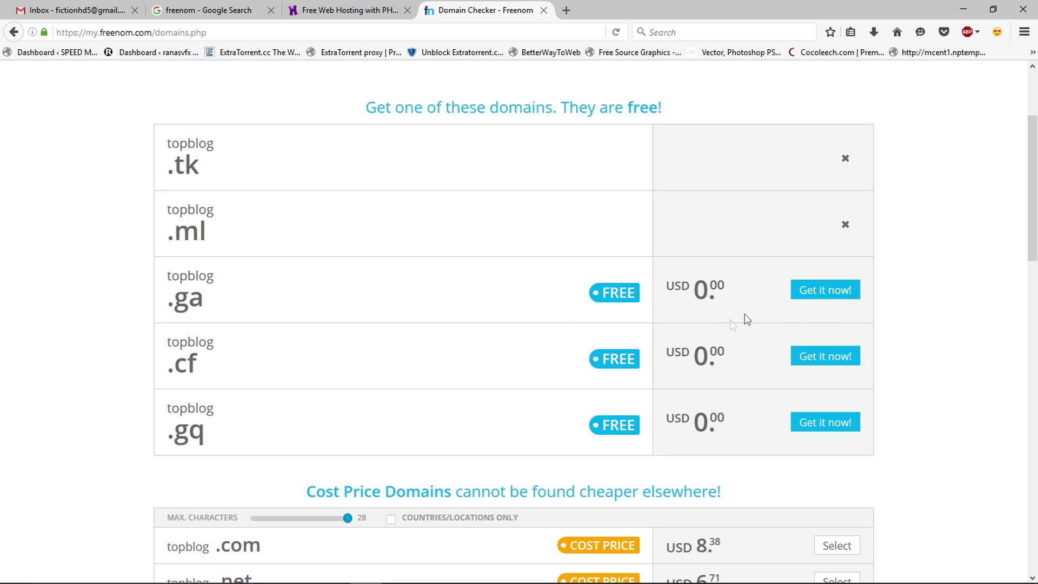
pyautogui.click(823, 291)
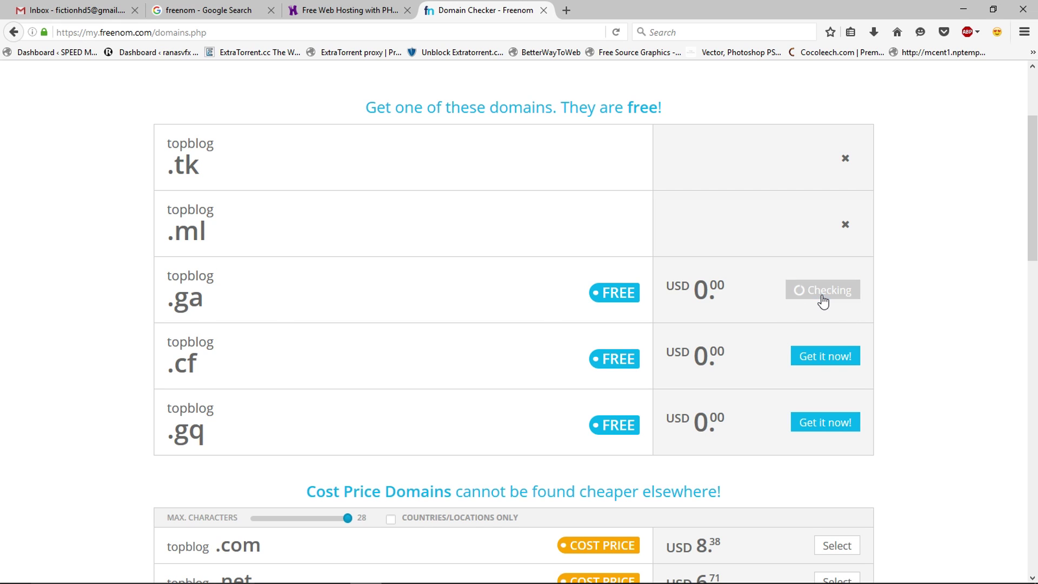
pyautogui.click(827, 221)
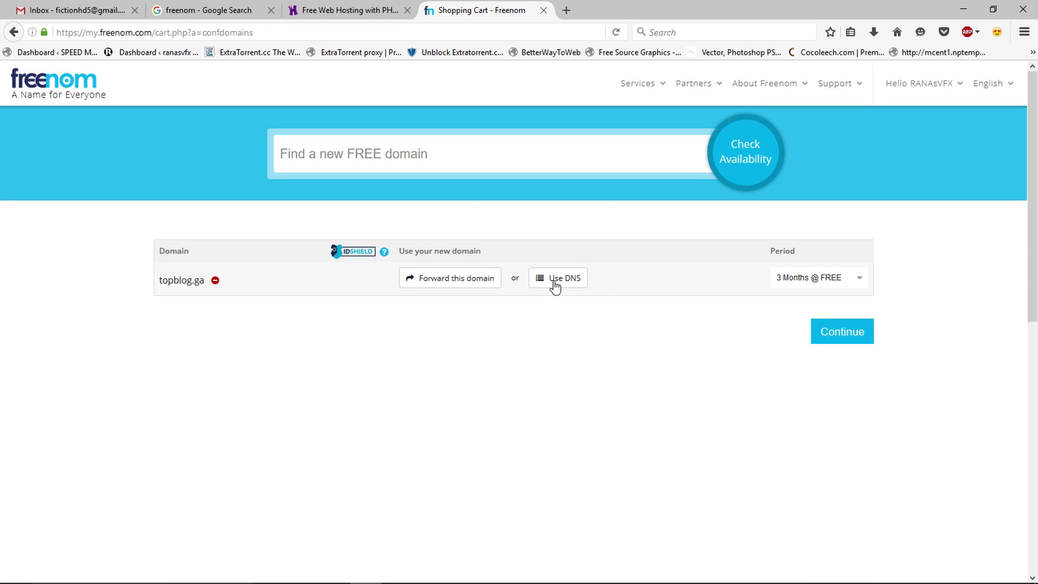
# Step: Set topblog.ga to use your own DNS nameservers, then return to the Hostinger tab
pyautogui.click(554, 285)
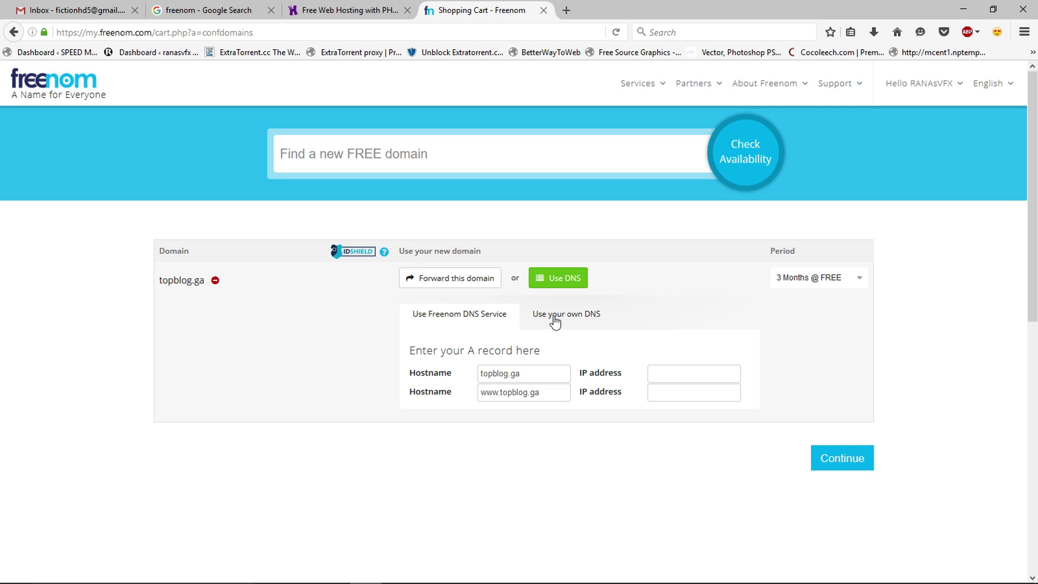
pyautogui.click(551, 315)
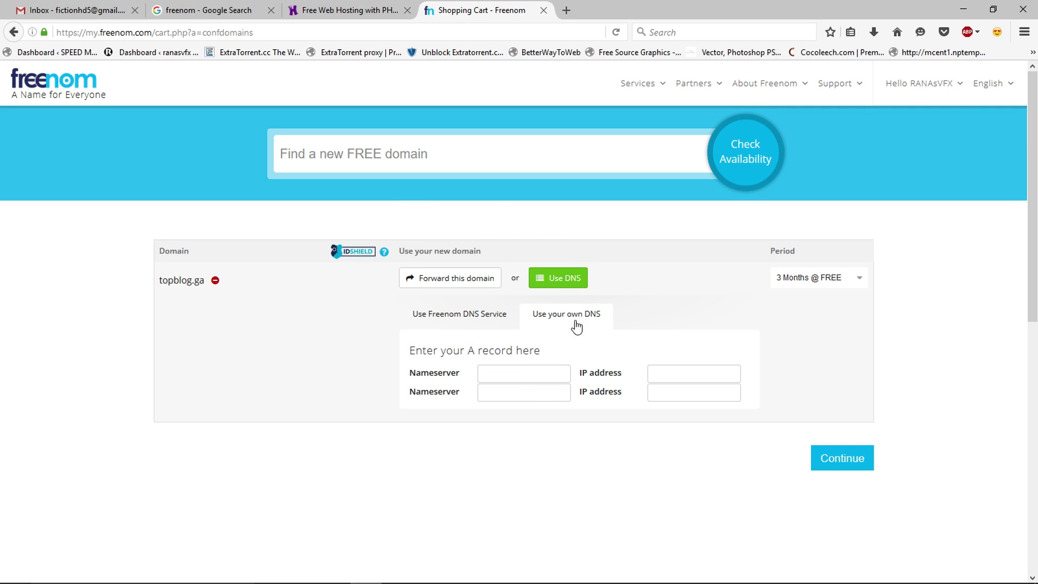
pyautogui.click(348, 9)
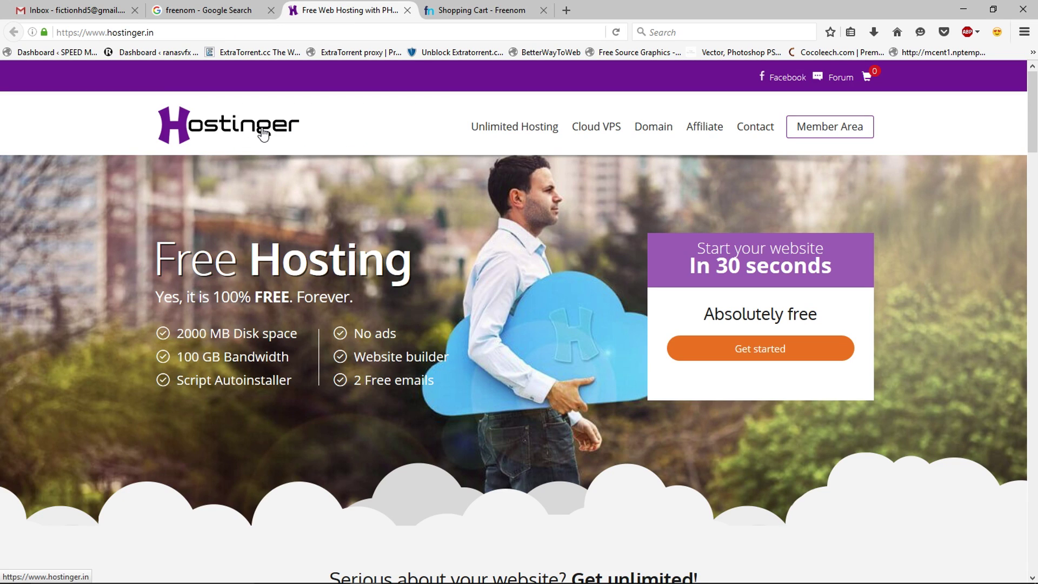
# Step: Order Hostinger's FREE hosting plan and proceed to checkout
pyautogui.click(761, 349)
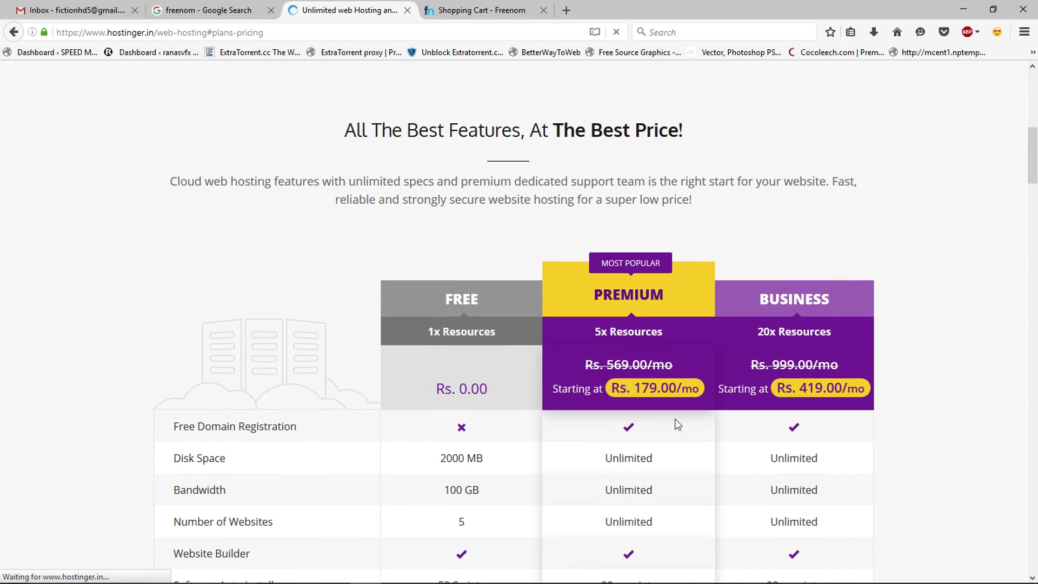
pyautogui.scroll(-1, 388, 274)
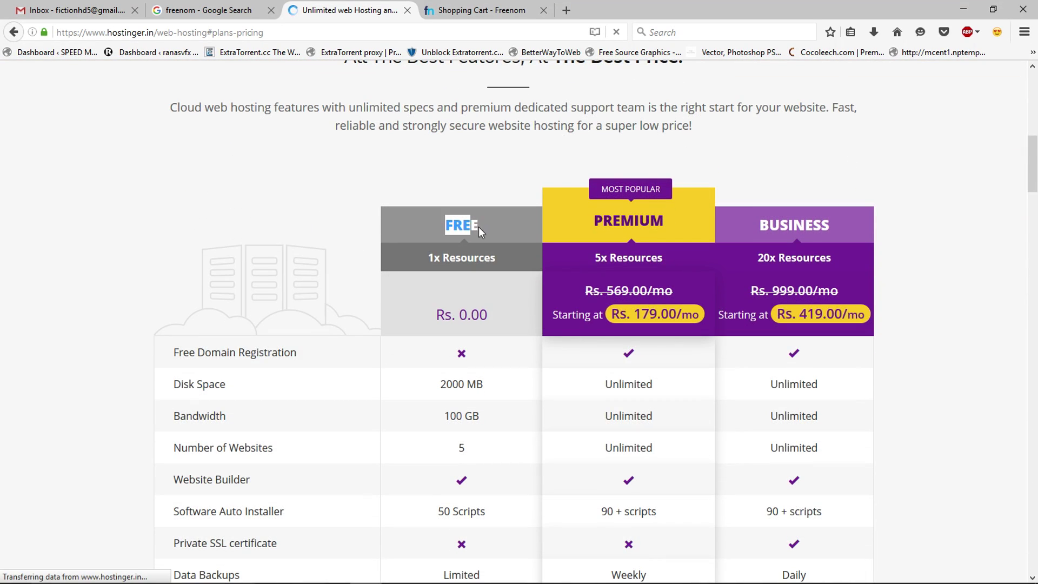
pyautogui.scroll(-5, 446, 347)
pyautogui.click(461, 327)
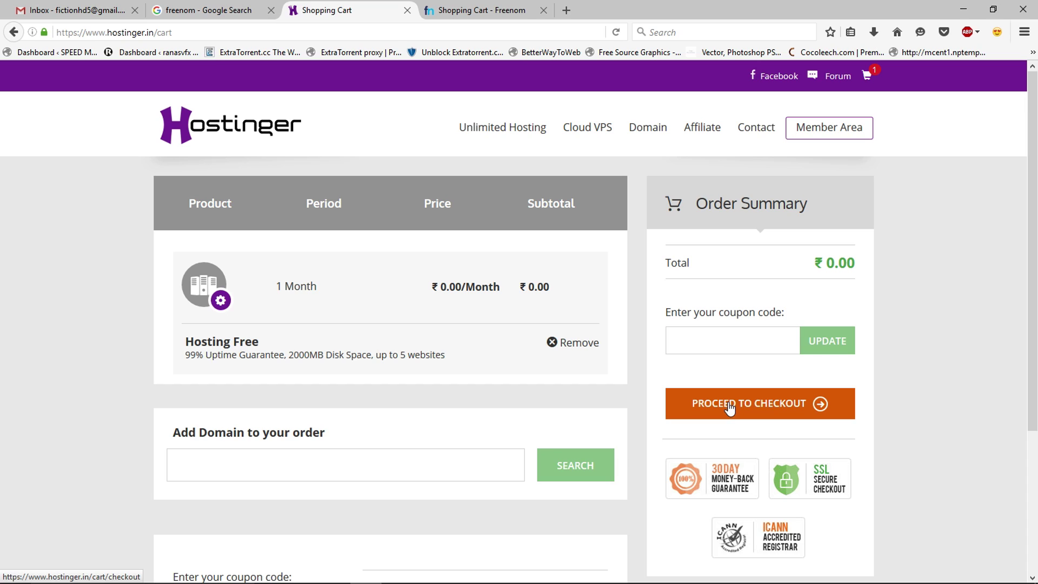
pyautogui.click(728, 403)
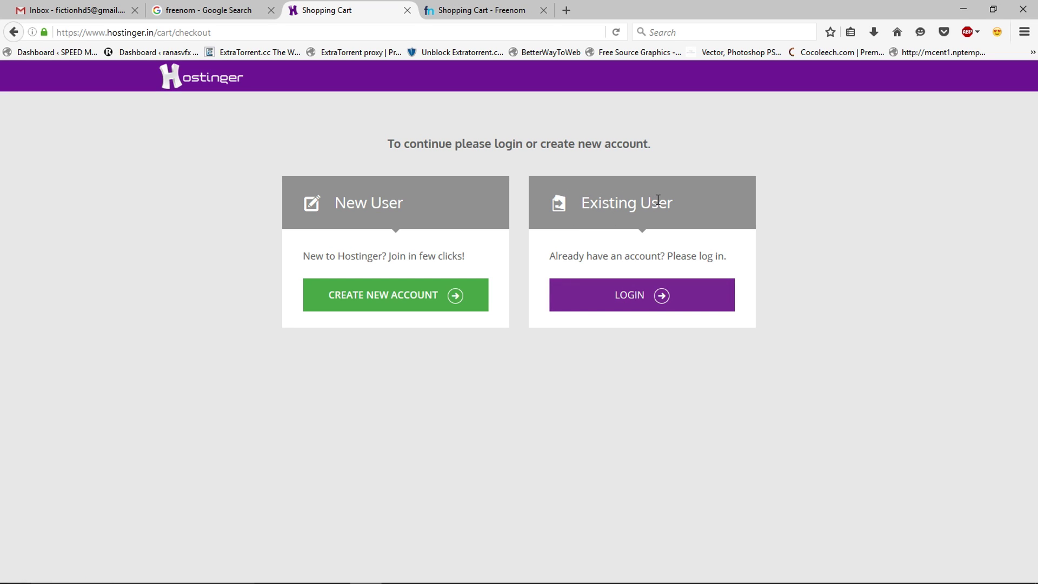
# Step: Create the Hostinger account via Google sign-up, accept the terms, and complete the free hosting order
pyautogui.click(397, 307)
pyautogui.click(618, 327)
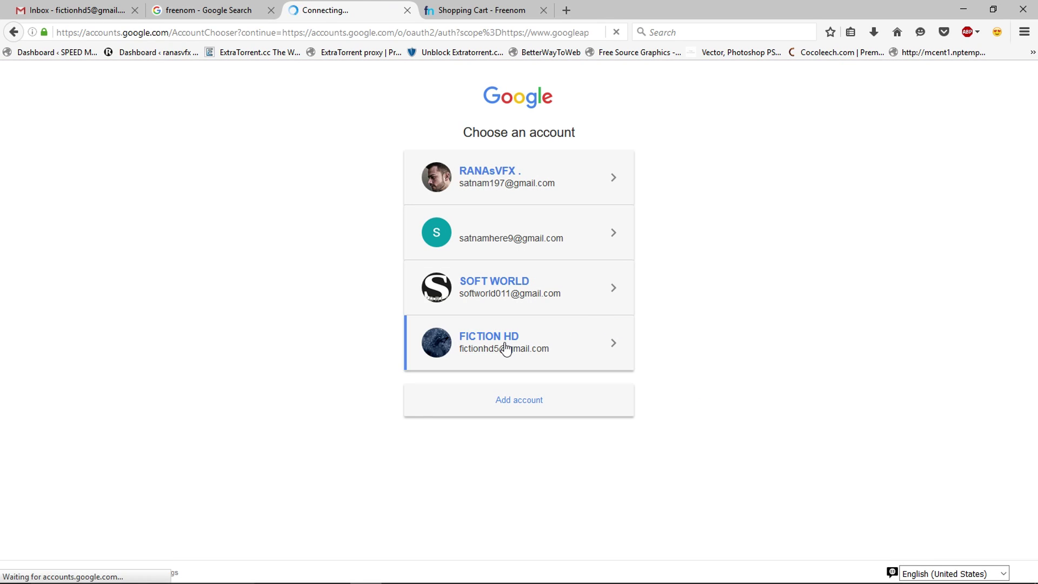
pyautogui.click(616, 343)
pyautogui.click(642, 375)
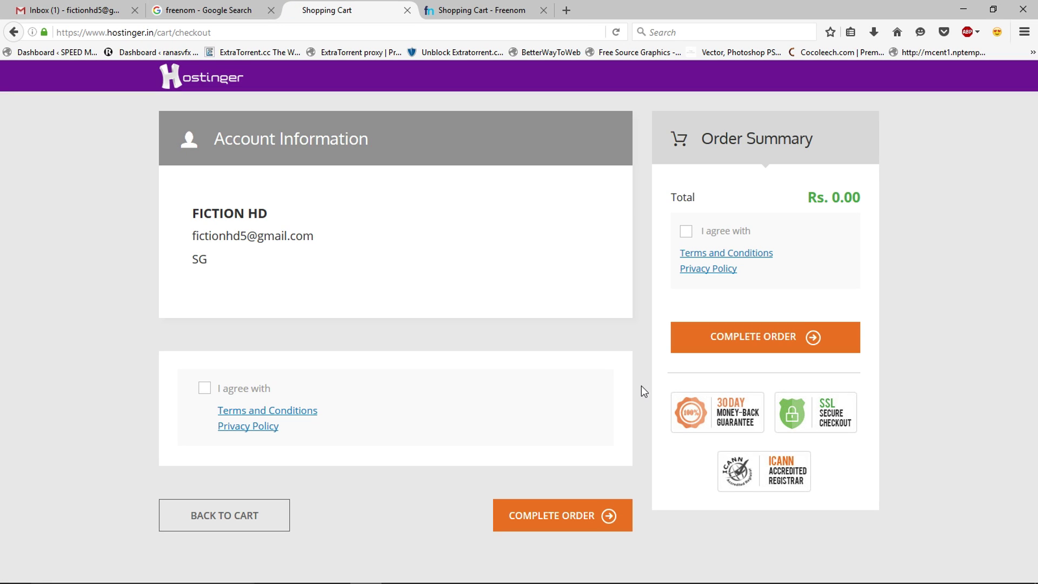
pyautogui.click(686, 231)
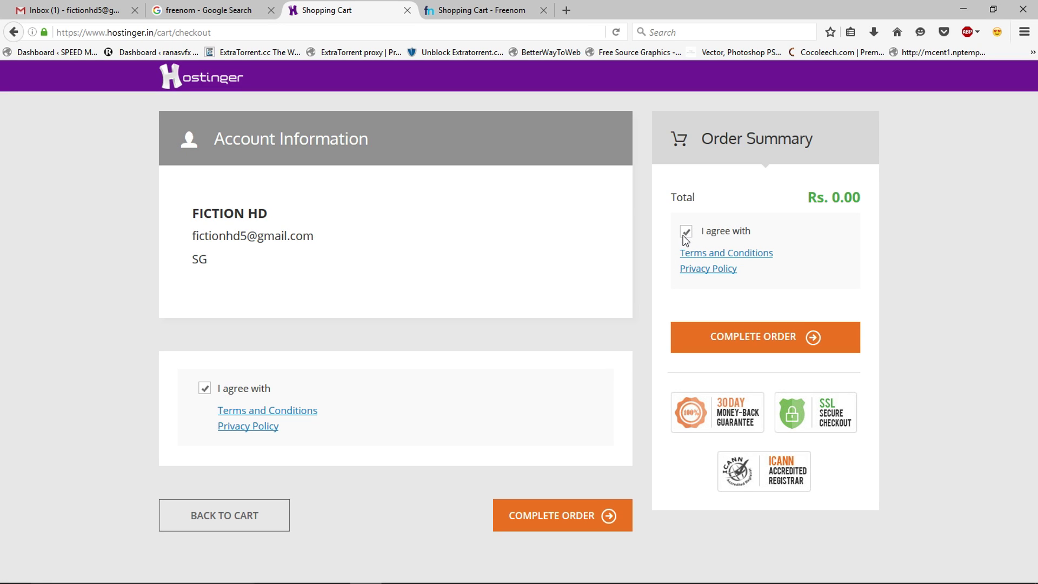
pyautogui.click(733, 344)
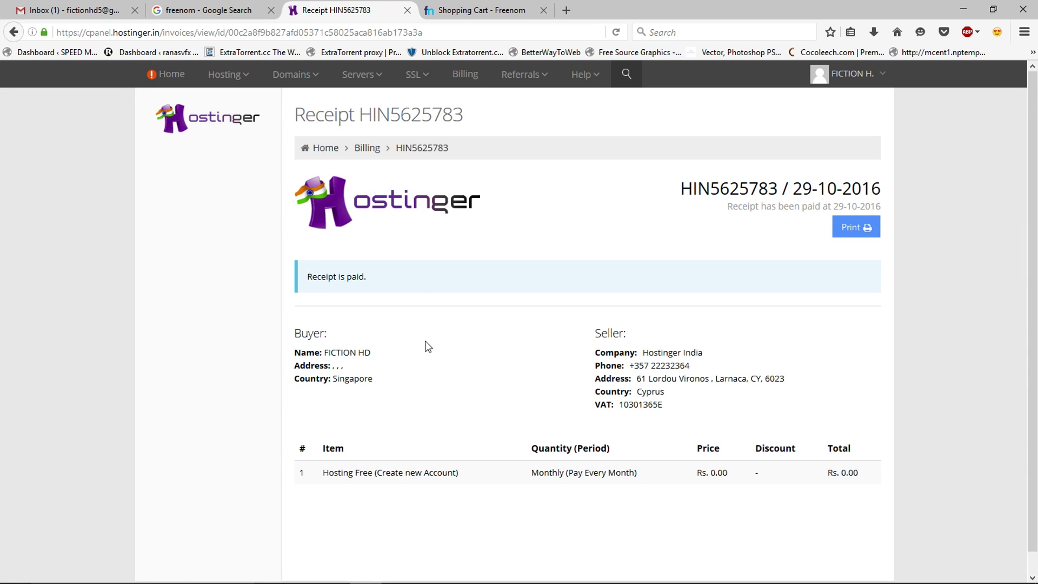
# Step: Start setting up the pending hosting order, keeping the own-domain option
pyautogui.click(170, 79)
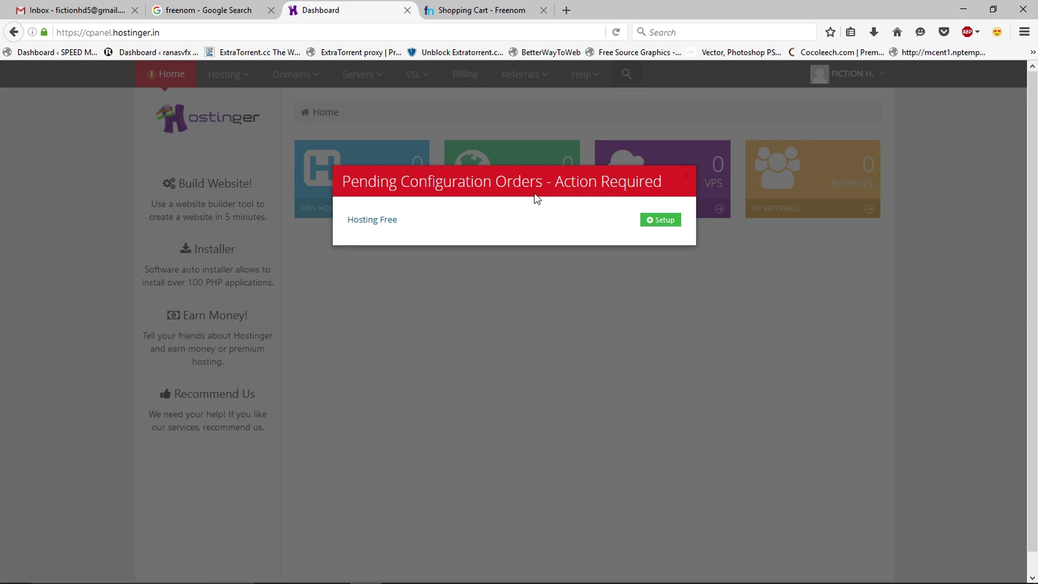
pyautogui.click(661, 221)
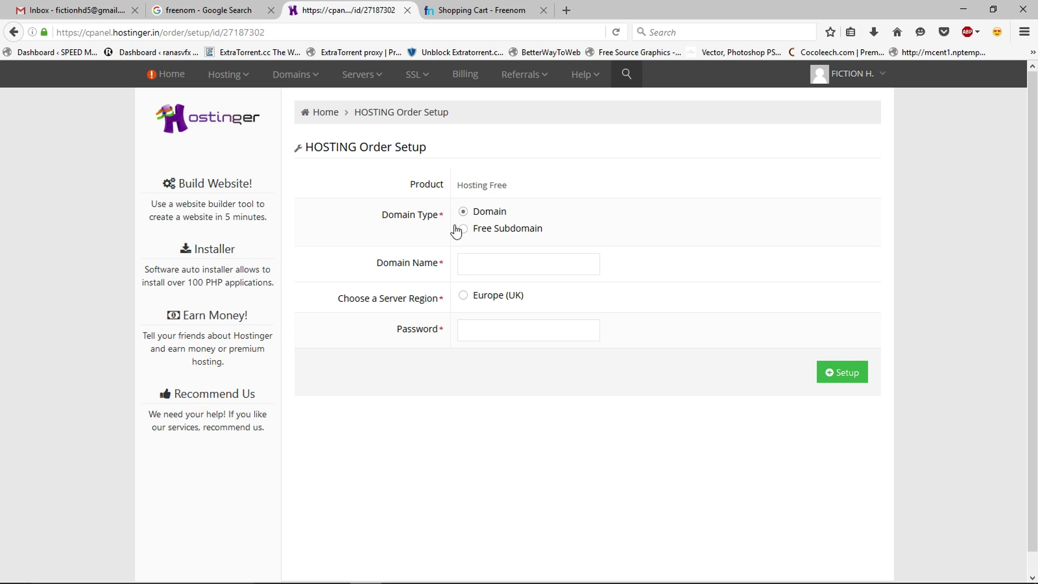
pyautogui.click(497, 229)
pyautogui.click(491, 212)
pyautogui.click(487, 263)
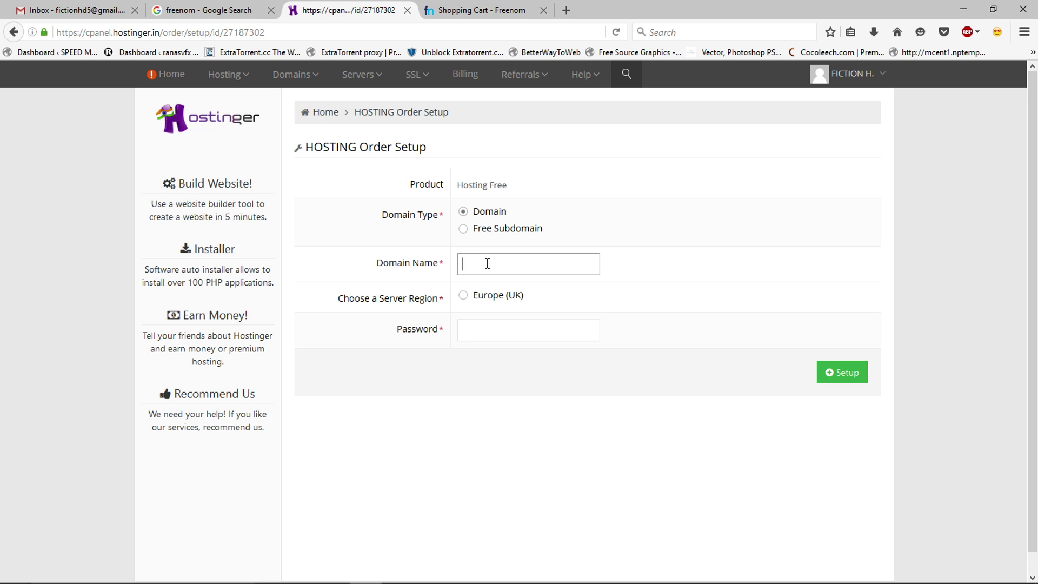
# Step: Copy topblog.ga from the Freenom cart into Domain Name and choose the Europe (UK) server region
pyautogui.click(475, 11)
pyautogui.moveTo(205, 280); pyautogui.dragTo(171, 276)
pyautogui.rightClick(168, 278)
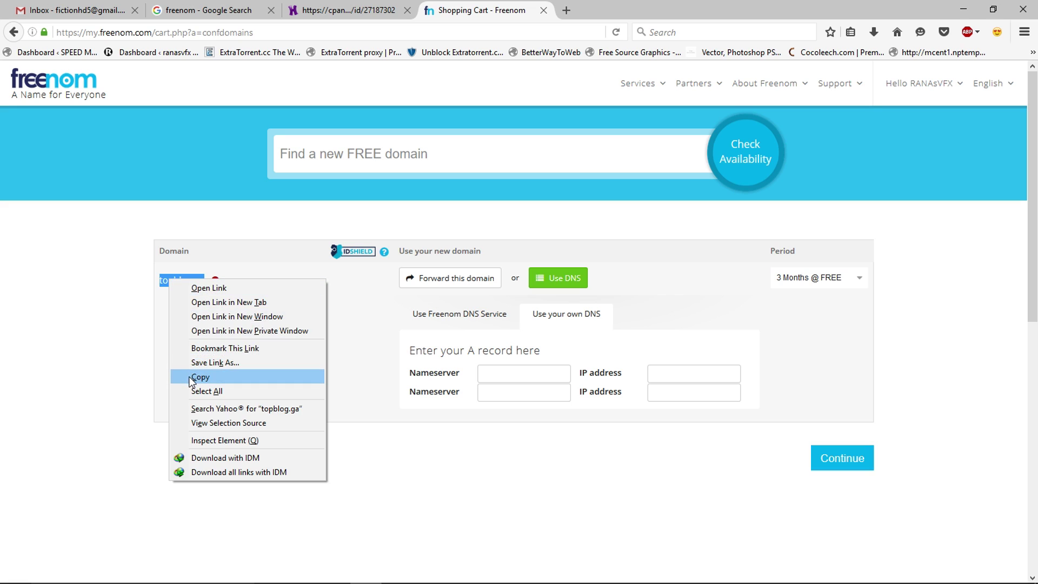
pyautogui.click(189, 376)
pyautogui.click(378, 10)
pyautogui.rightClick(489, 270)
pyautogui.click(514, 324)
pyautogui.click(464, 295)
pyautogui.click(549, 332)
# Step: Submit the setup with the password, then follow Gmail's 'Service activated: Hosting' email to the member area
pyautogui.hotkey('ctrl', 'v')
pyautogui.click(841, 374)
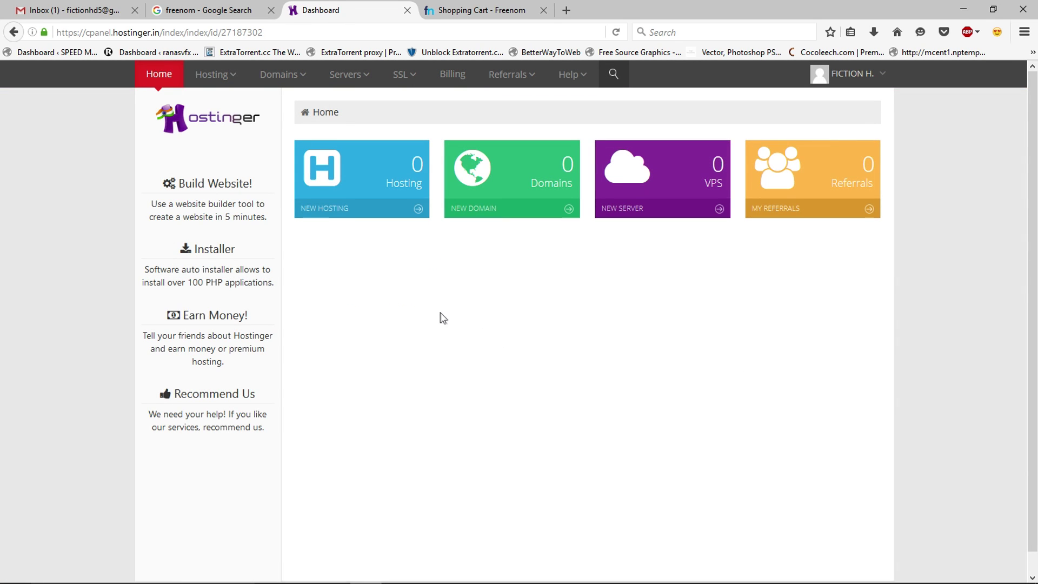
pyautogui.click(58, 6)
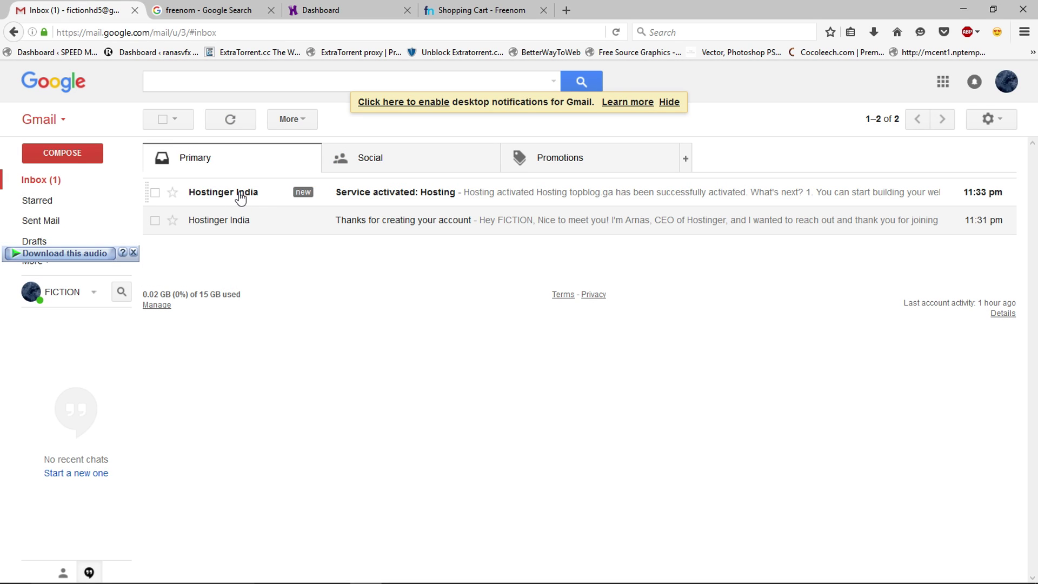
pyautogui.moveTo(239, 197)
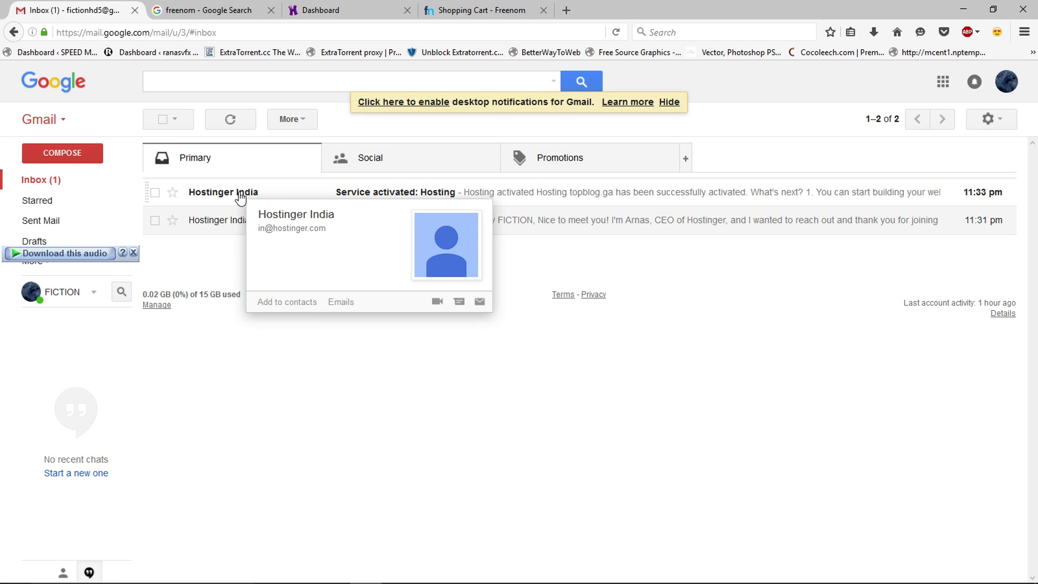
pyautogui.click(240, 198)
pyautogui.scroll(-4, 236, 340)
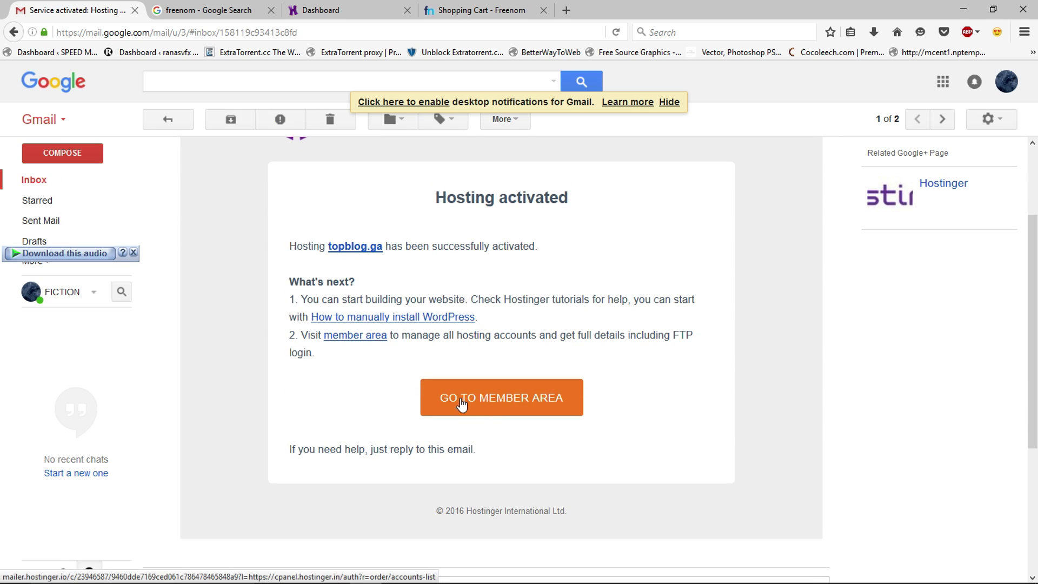
pyautogui.click(527, 410)
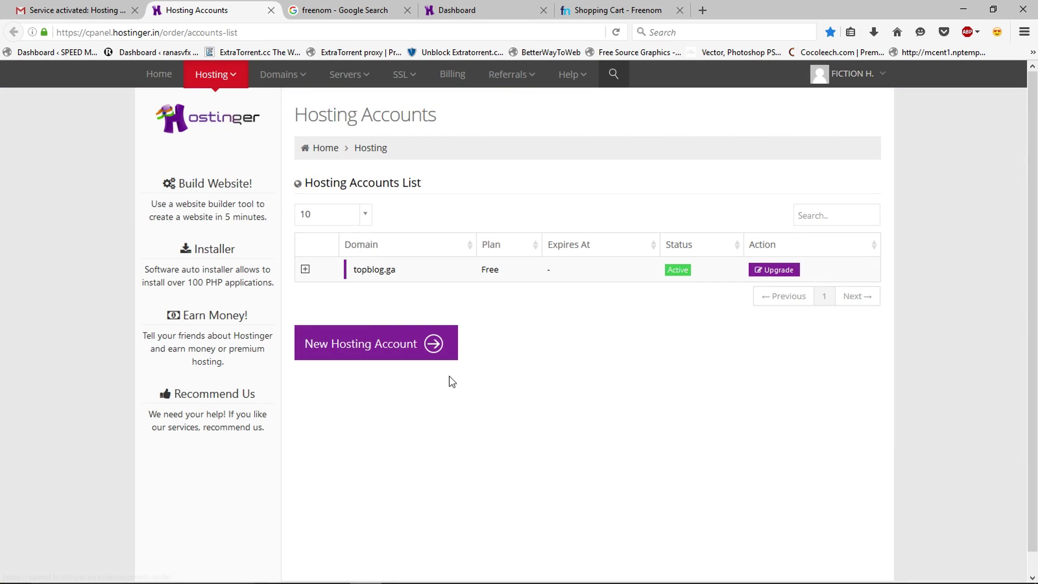
# Step: Open the topblog.ga hosting account's Details page
pyautogui.moveTo(227, 80)
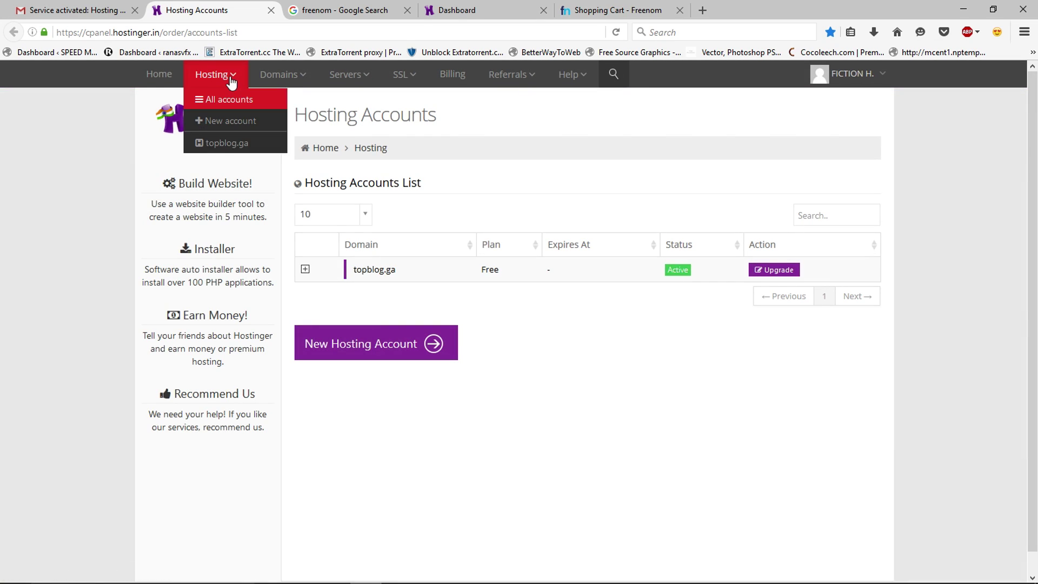
pyautogui.click(245, 149)
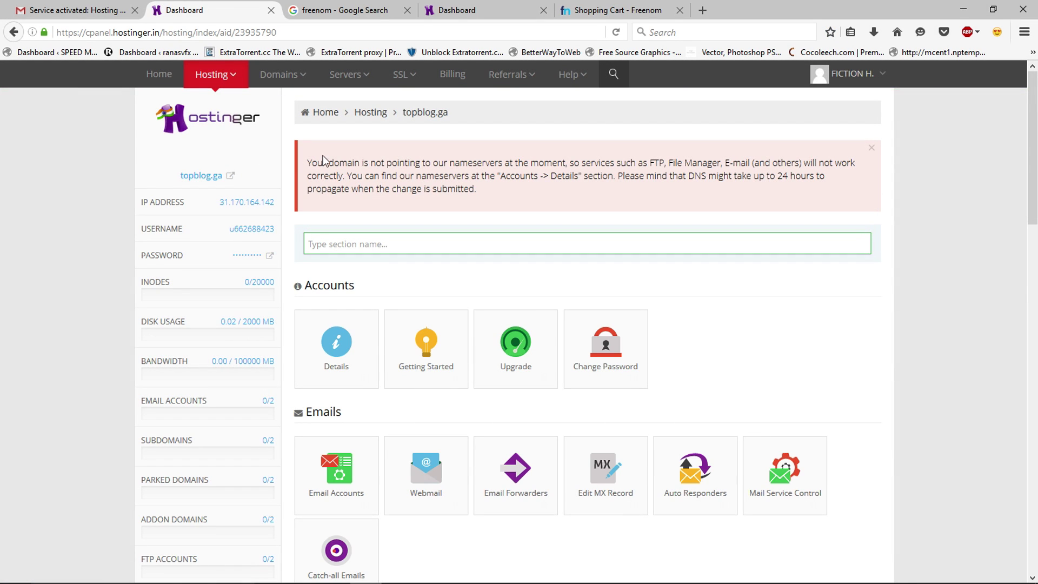
pyautogui.doubleClick(336, 354)
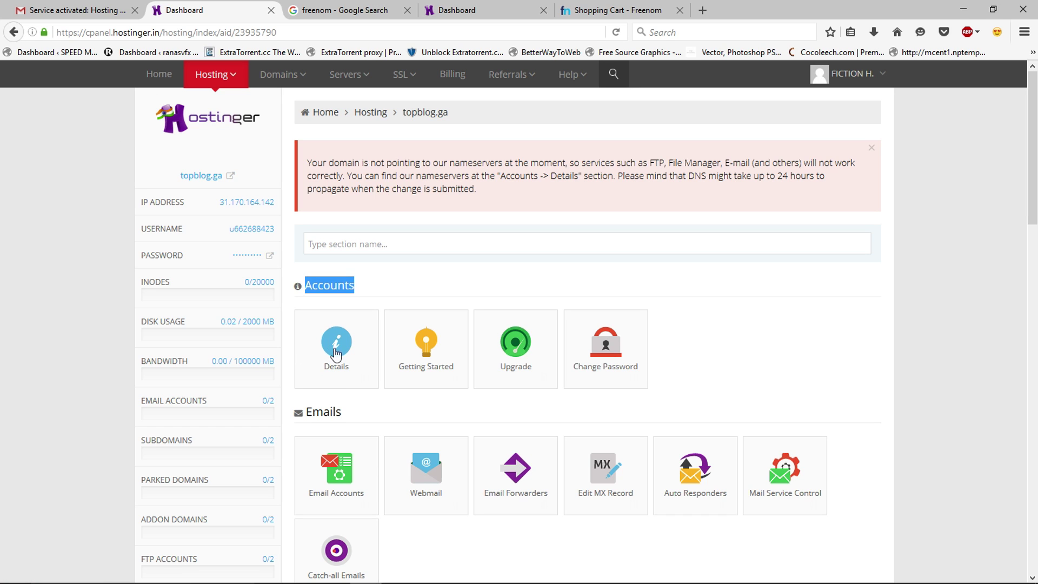
pyautogui.click(346, 372)
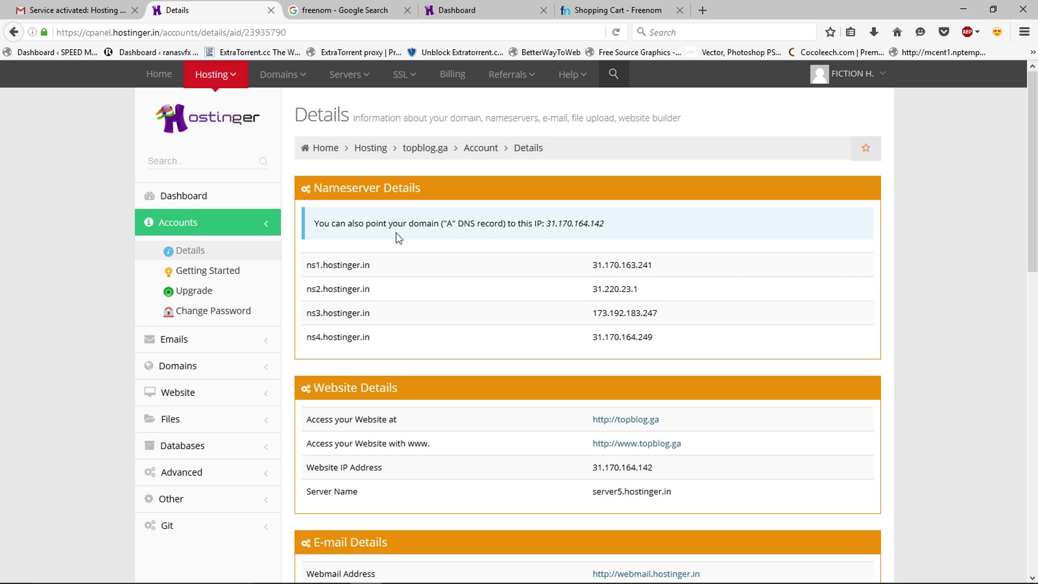
# Step: Copy the first nameserver ns1.hostinger.in and go to Freenom's first Nameserver field
pyautogui.moveTo(375, 265); pyautogui.dragTo(307, 264)
pyautogui.rightClick(330, 265)
pyautogui.click(338, 364)
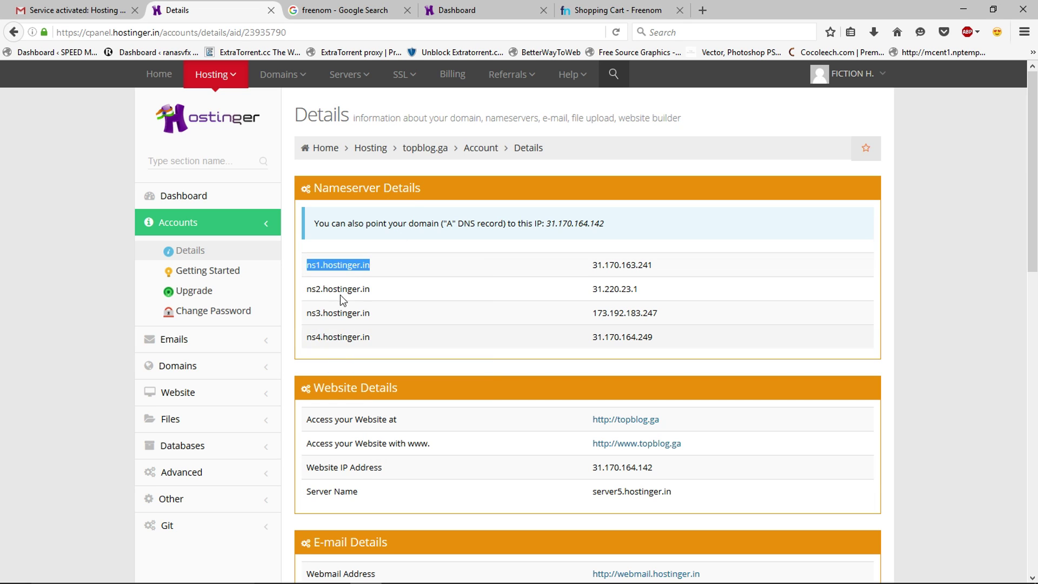
pyautogui.click(610, 10)
pyautogui.click(498, 370)
# Step: Enter ns1.hostinger.in with IP 31.170.163.241 as the first nameserver
pyautogui.rightClick(518, 375)
pyautogui.click(538, 431)
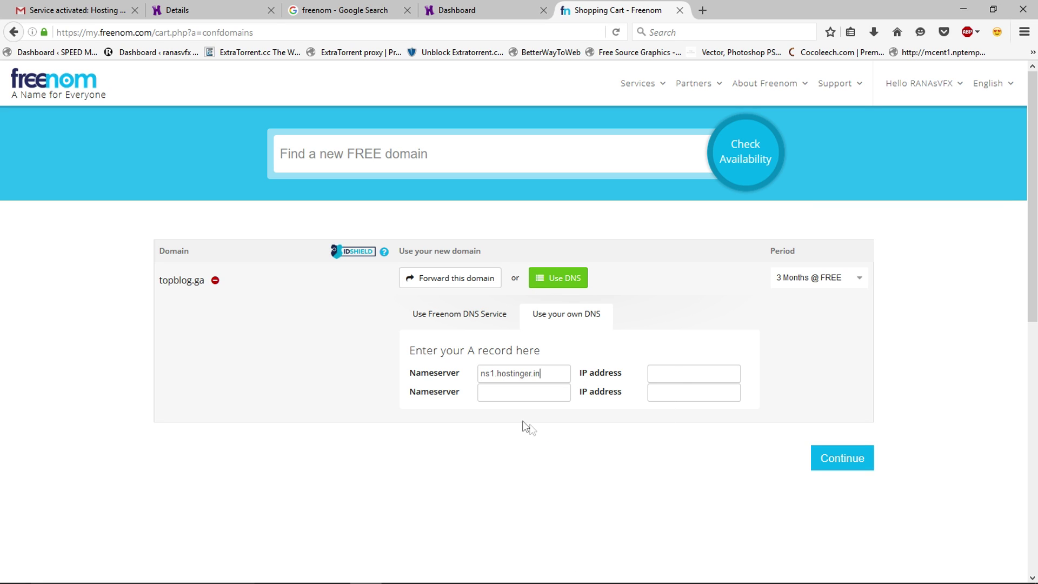
pyautogui.click(205, 8)
pyautogui.moveTo(592, 264); pyautogui.dragTo(650, 263)
pyautogui.rightClick(645, 264)
pyautogui.click(648, 275)
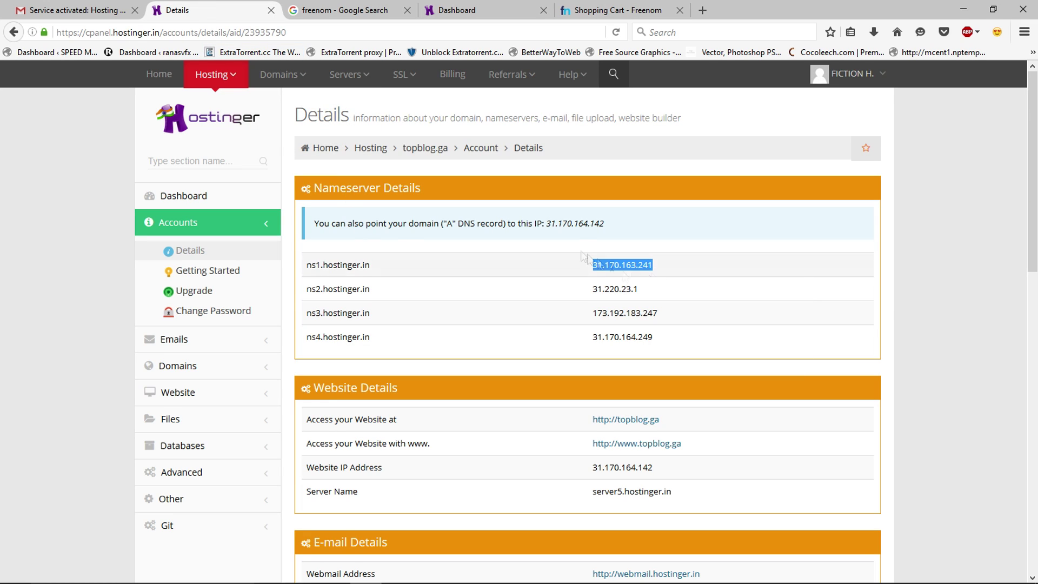
pyautogui.click(625, 5)
pyautogui.rightClick(668, 374)
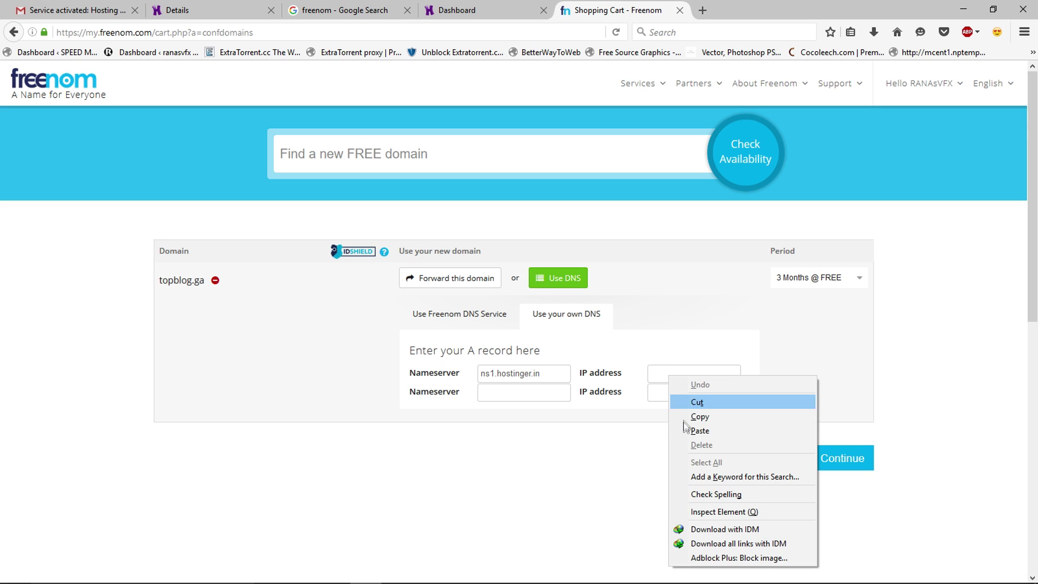
pyautogui.click(689, 430)
# Step: Enter ns2.hostinger.in with IP 31.220.23.1 as the second nameserver
pyautogui.click(214, 10)
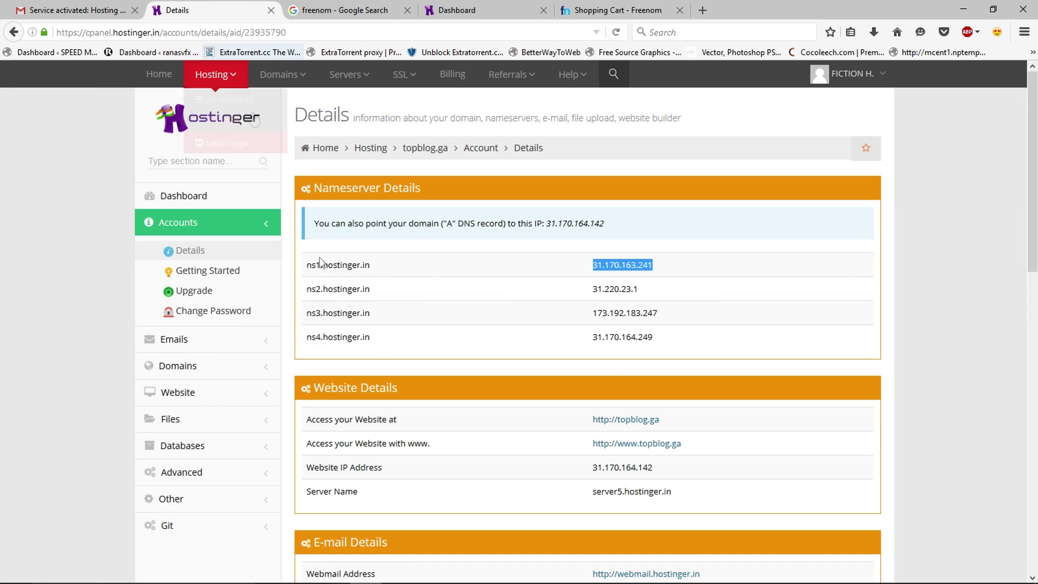
pyautogui.moveTo(370, 289); pyautogui.dragTo(307, 288)
pyautogui.rightClick(312, 290)
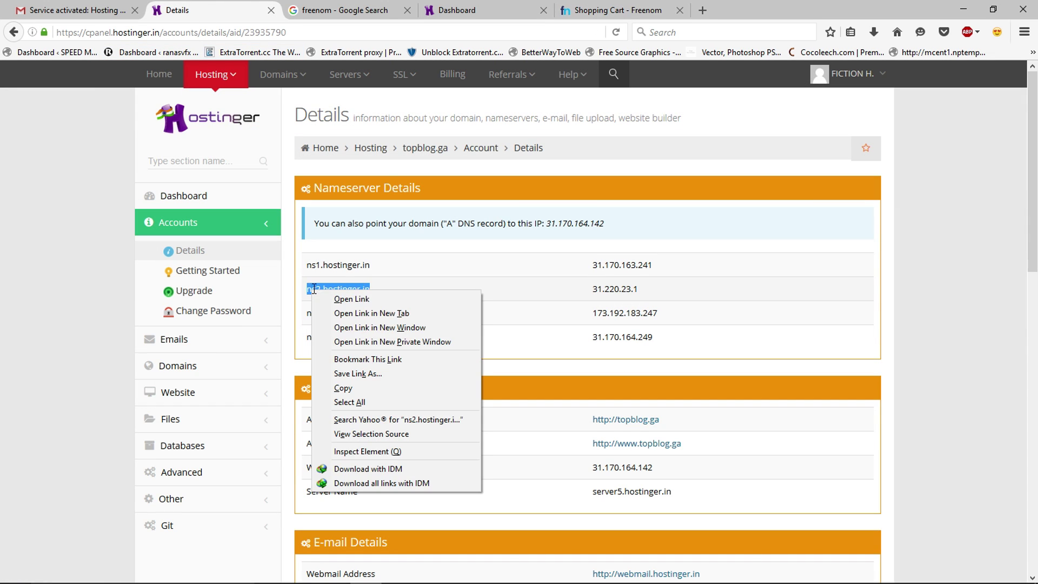
pyautogui.click(343, 388)
pyautogui.click(562, 13)
pyautogui.rightClick(495, 392)
pyautogui.click(526, 447)
pyautogui.click(213, 10)
pyautogui.moveTo(593, 288); pyautogui.dragTo(639, 288)
pyautogui.rightClick(638, 292)
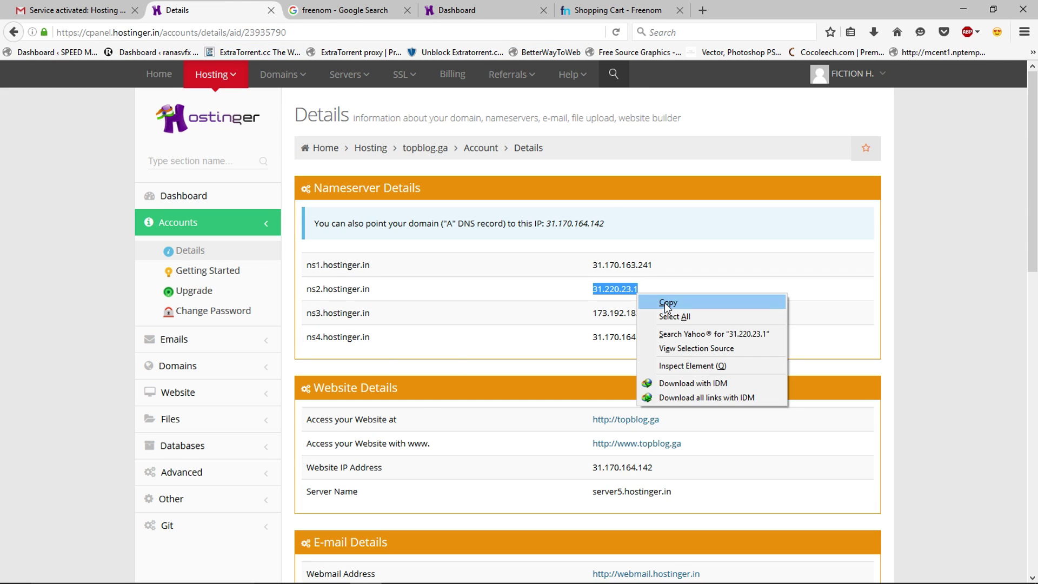
pyautogui.click(668, 302)
pyautogui.click(616, 10)
pyautogui.rightClick(663, 394)
pyautogui.click(697, 253)
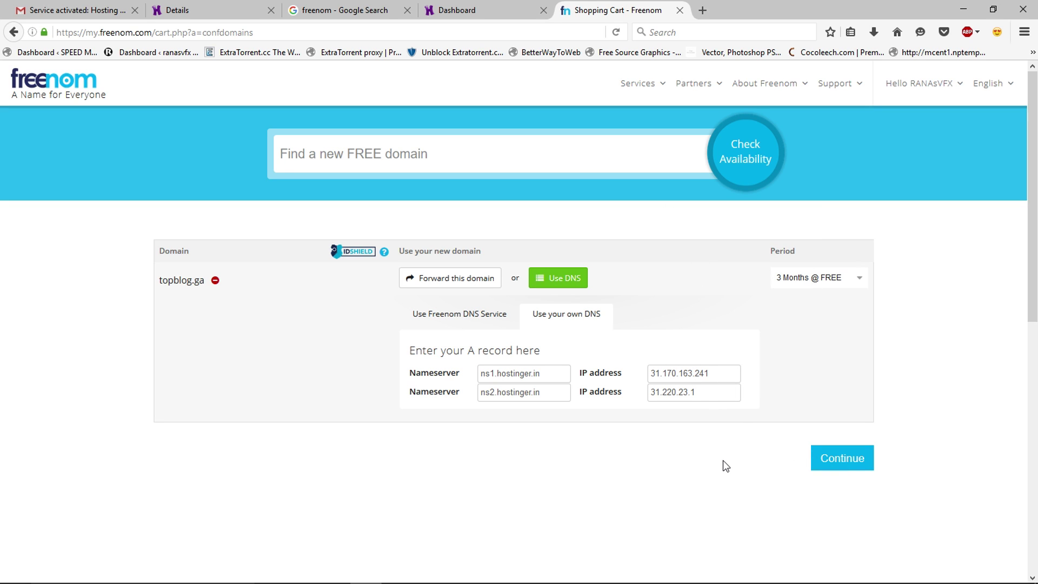
# Step: Autofill the registrant contact details, accept Freenom's terms, and complete the free topblog.ga order
pyautogui.scroll(-2, 748, 477)
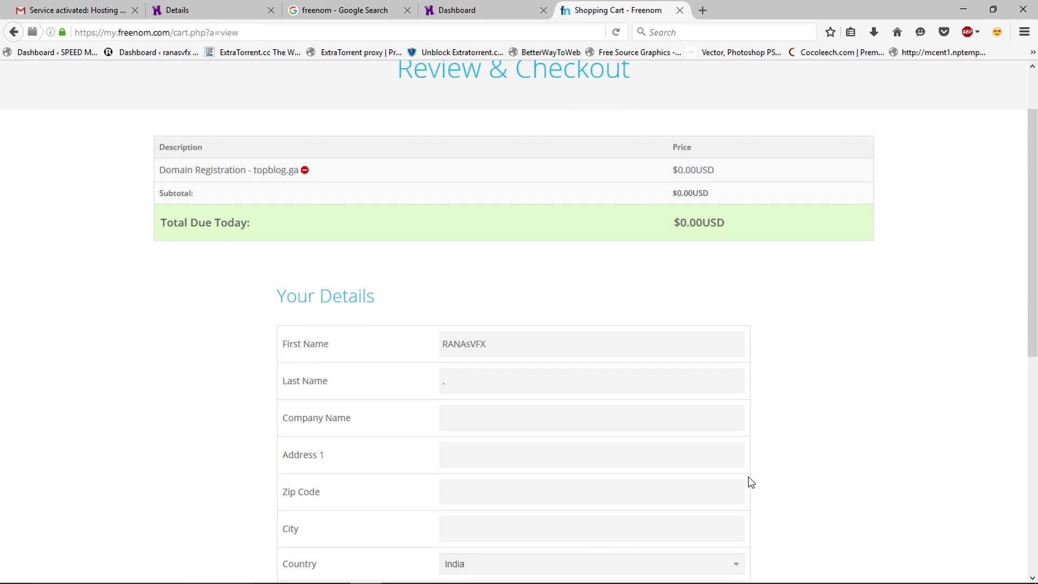
pyautogui.scroll(-4, 748, 476)
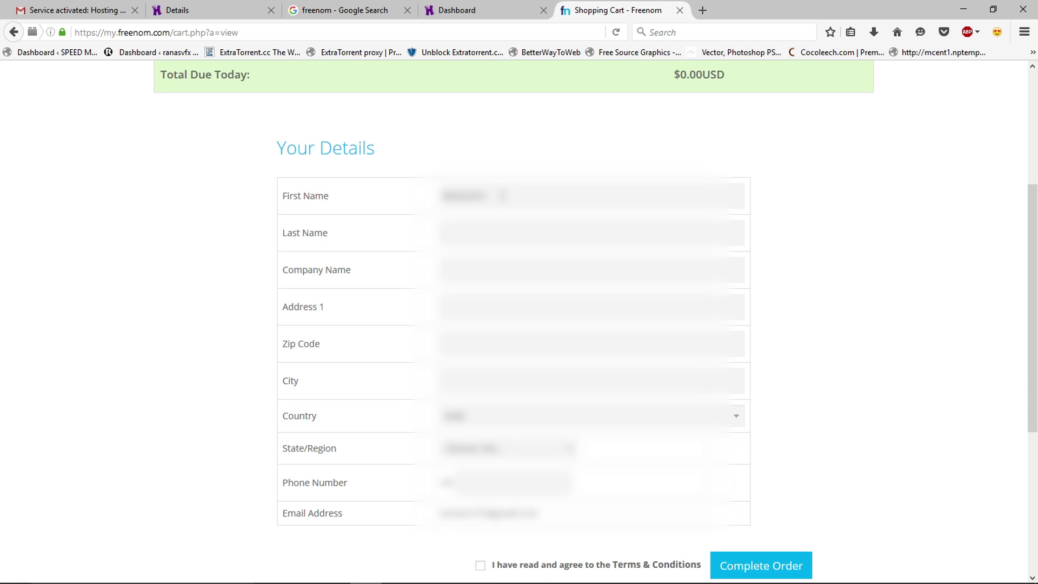
pyautogui.press('Return')
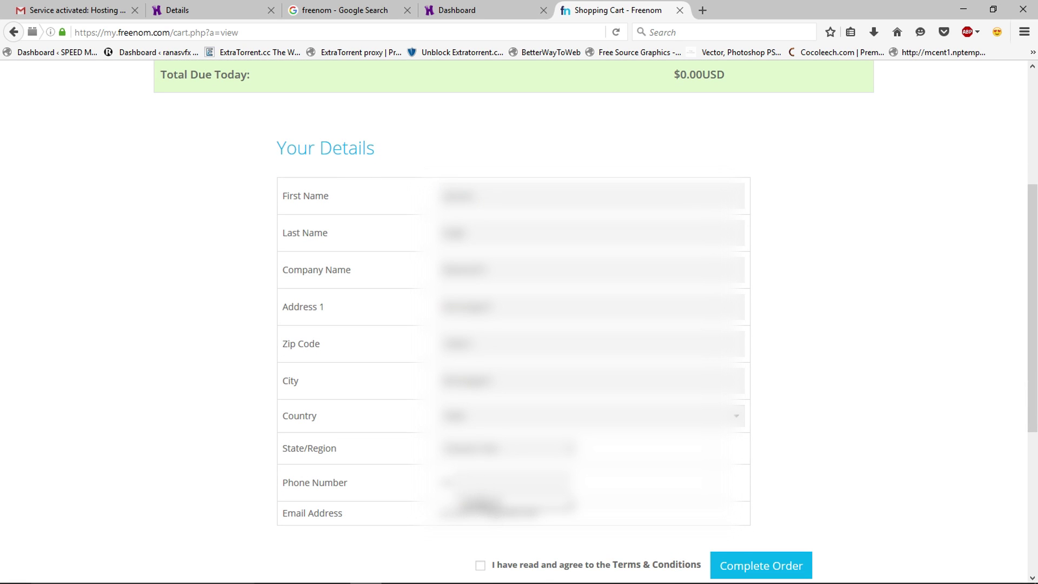
pyautogui.click(482, 507)
pyautogui.scroll(-3, 484, 426)
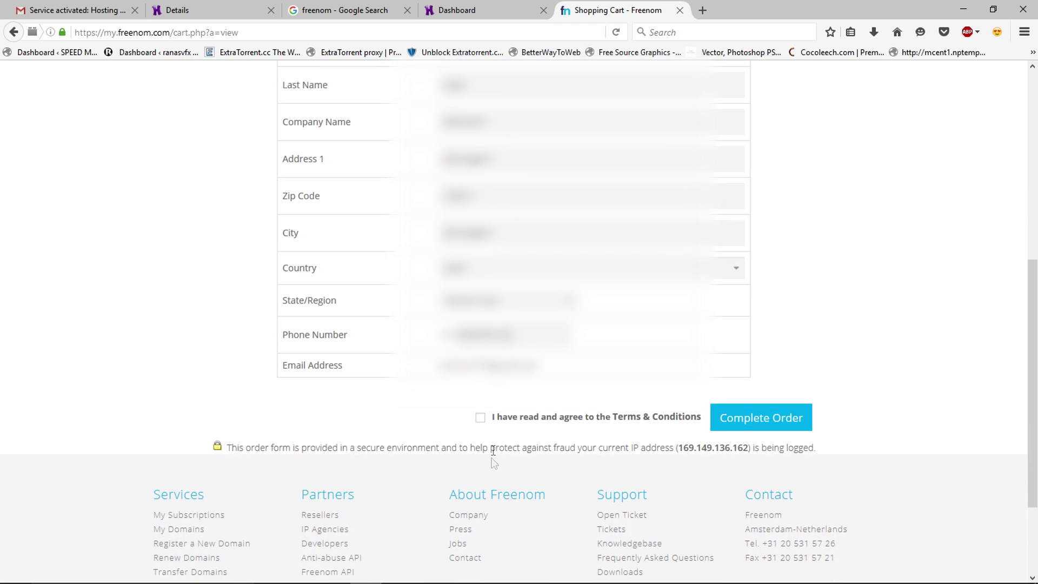
pyautogui.click(480, 418)
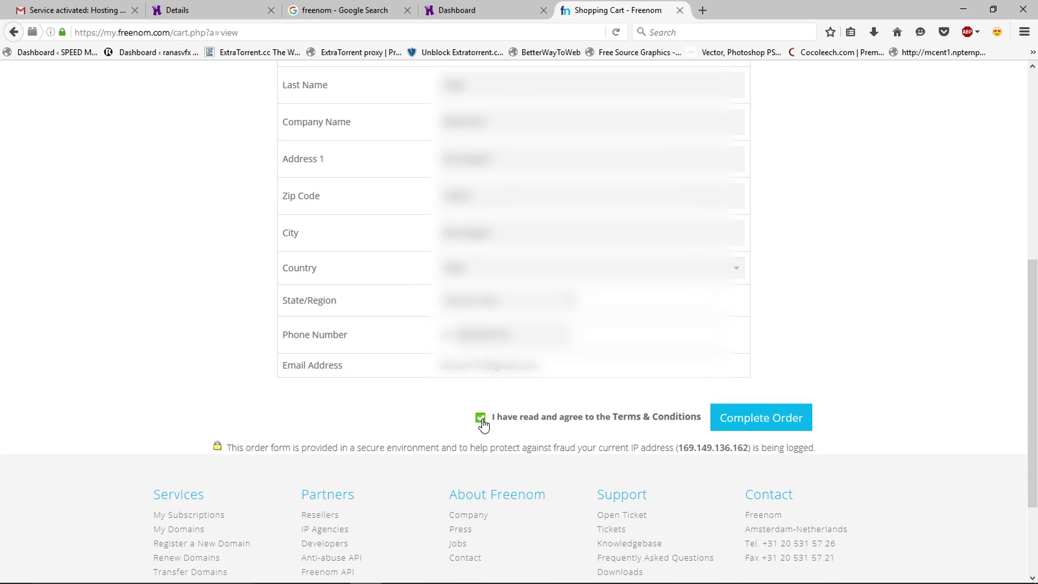
pyautogui.click(749, 431)
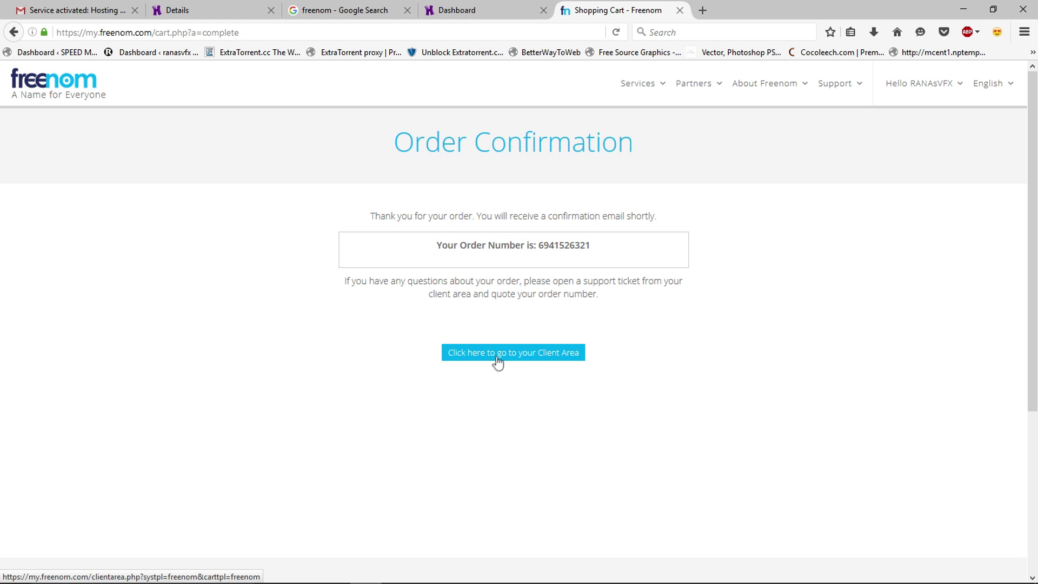
# Step: In Freenom, open the nameserver settings for topblog.ga through My Domains and Management Tools
pyautogui.click(558, 356)
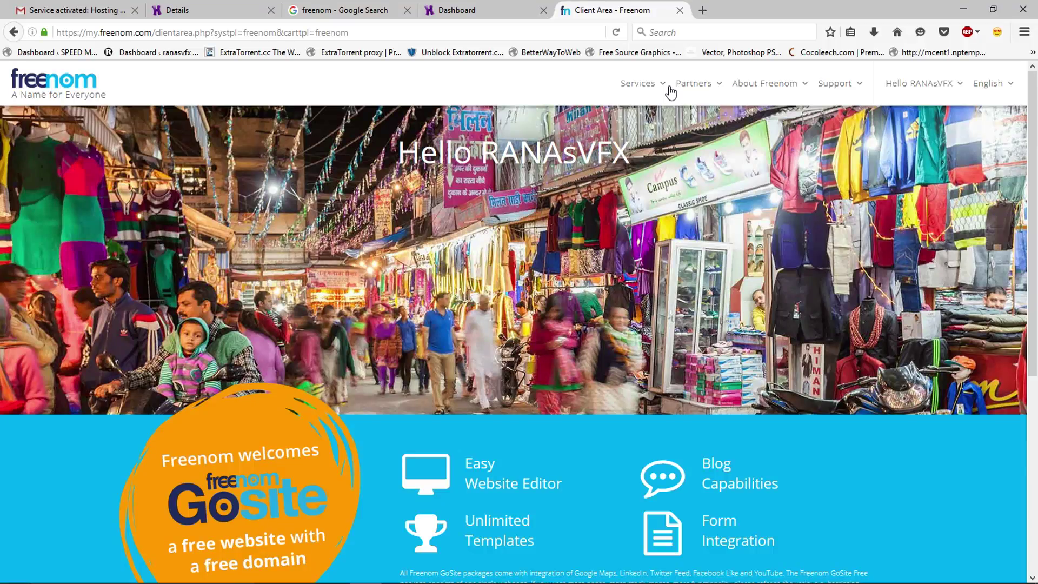
pyautogui.moveTo(666, 87)
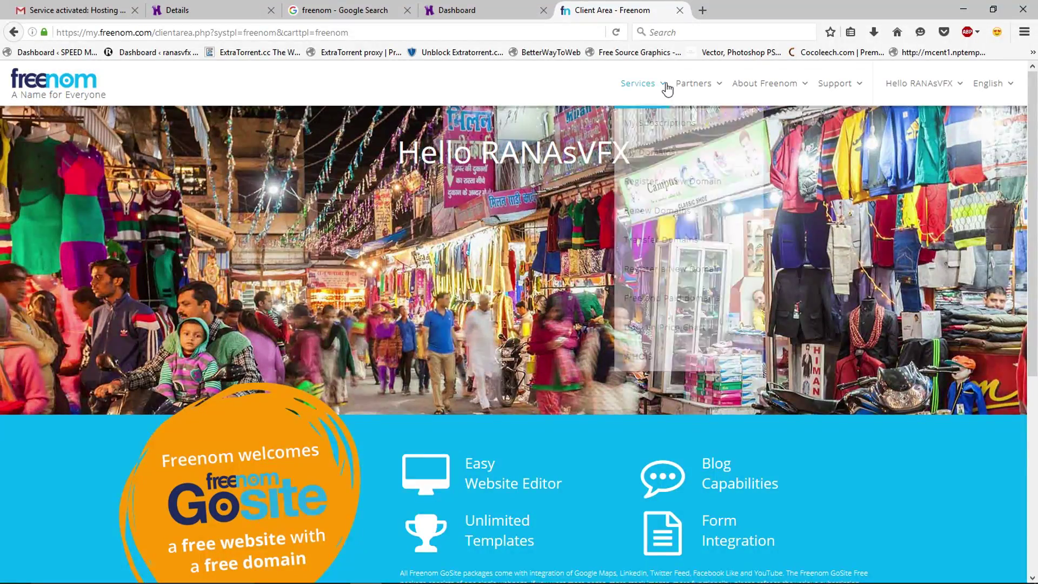
pyautogui.click(670, 161)
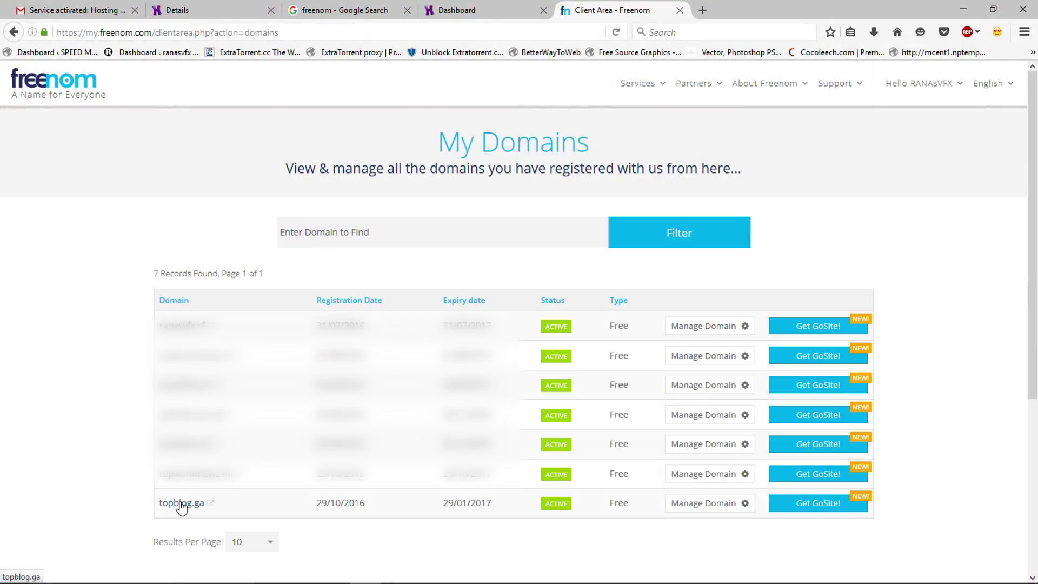
pyautogui.click(702, 508)
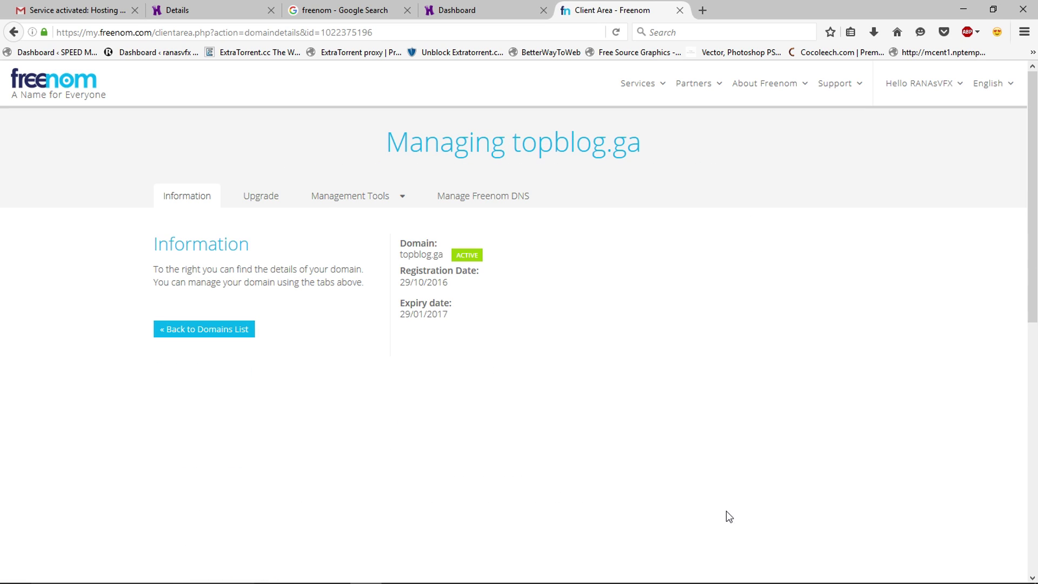
pyautogui.click(403, 200)
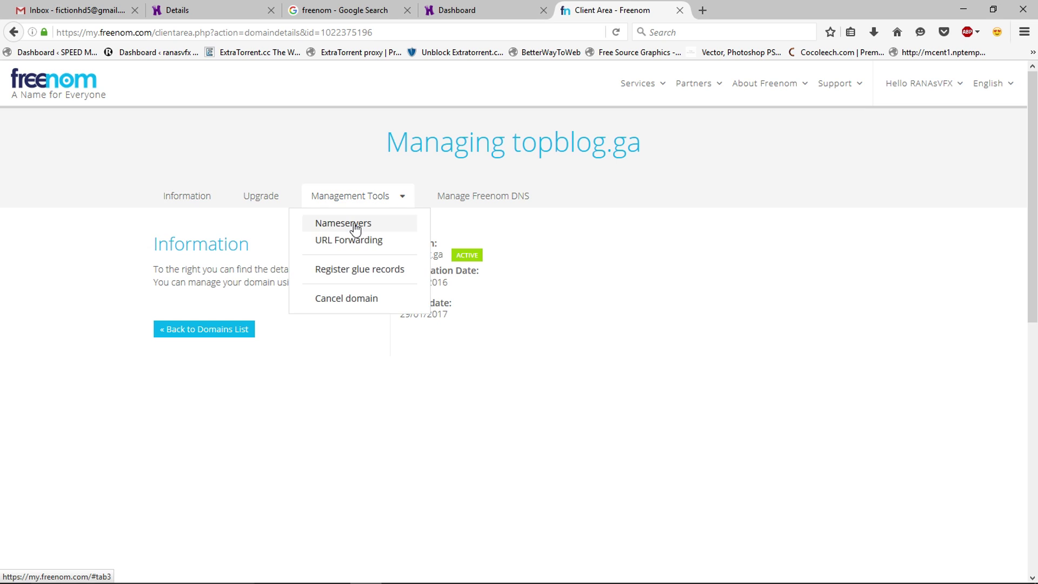
pyautogui.click(364, 227)
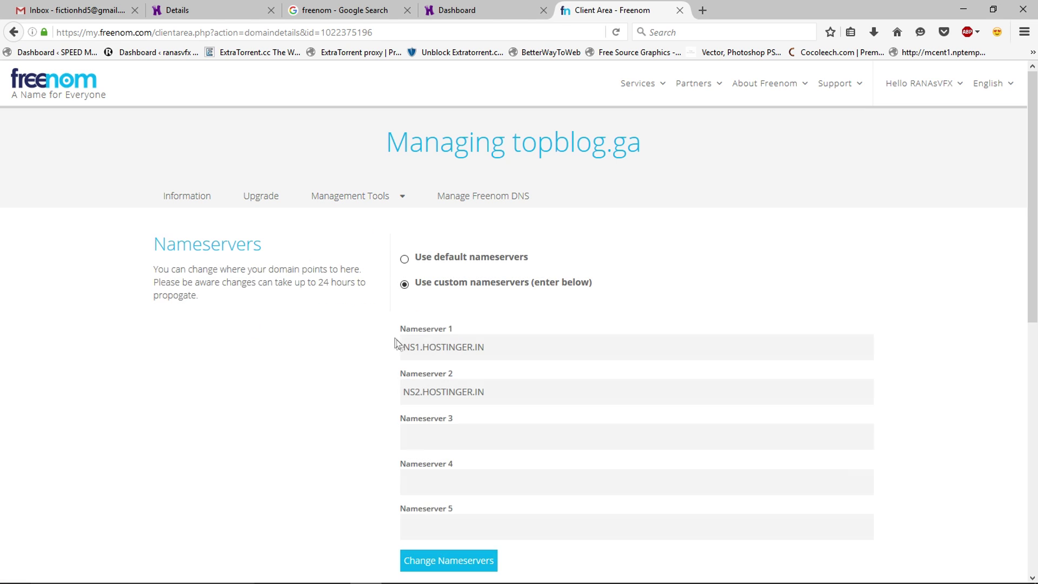
# Step: Confirm the nameservers read NS1.HOSTINGER.IN and NS2.HOSTINGER.IN, then return to Hostinger's details
pyautogui.moveTo(503, 345); pyautogui.dragTo(366, 341)
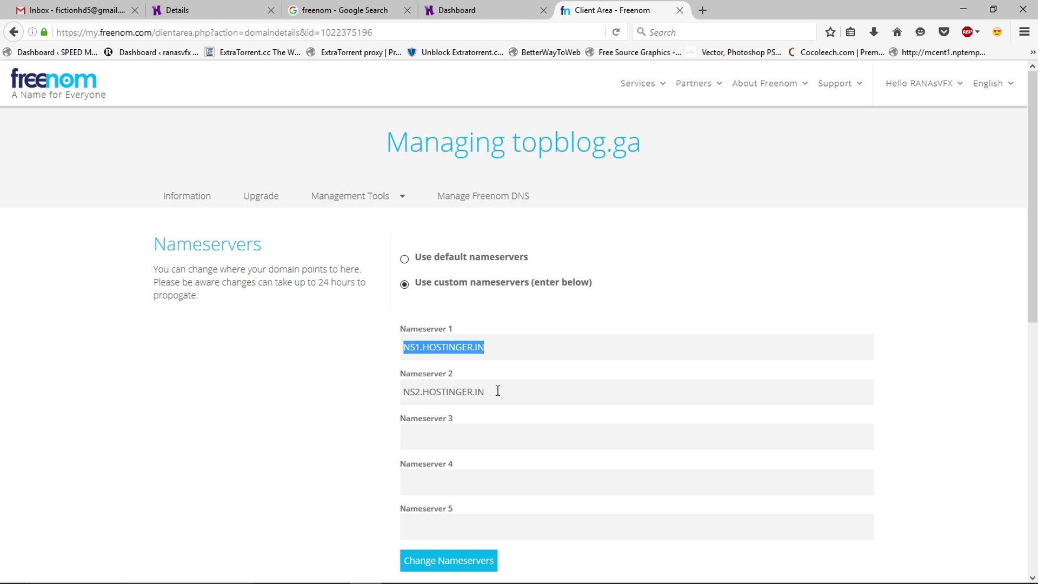
pyautogui.moveTo(493, 391); pyautogui.dragTo(357, 389)
pyautogui.click(356, 389)
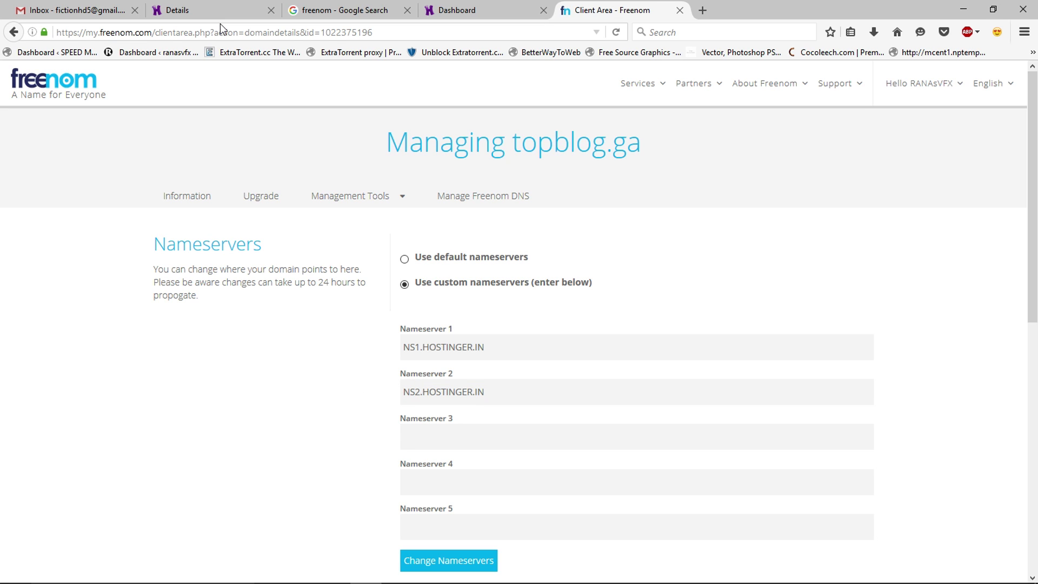
pyautogui.click(226, 11)
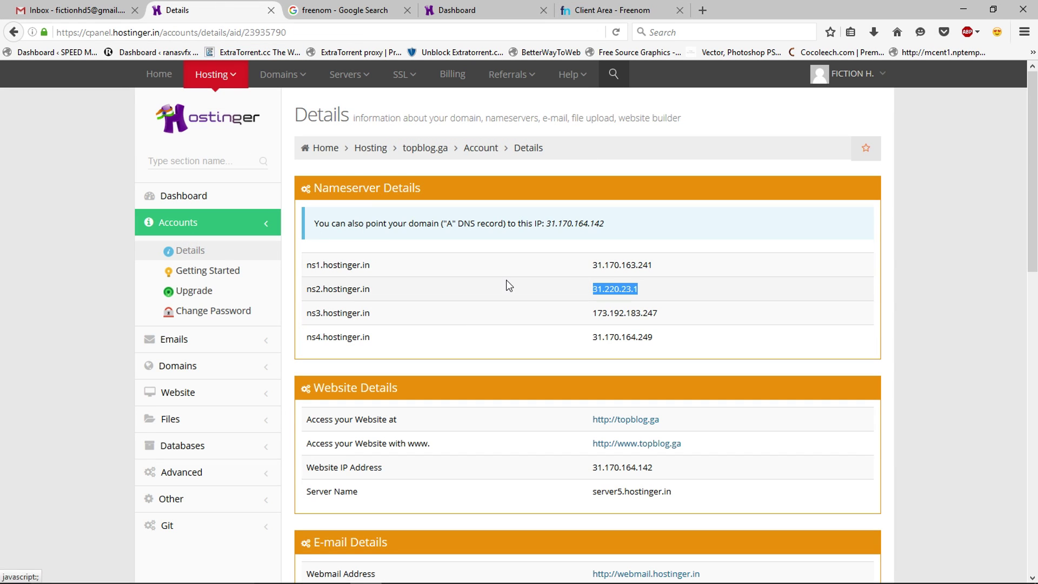
# Step: Open the Auto Installer from topblog.ga's hosting dashboard and scroll to WordPress 4.6.1 under Content Management
pyautogui.moveTo(239, 81)
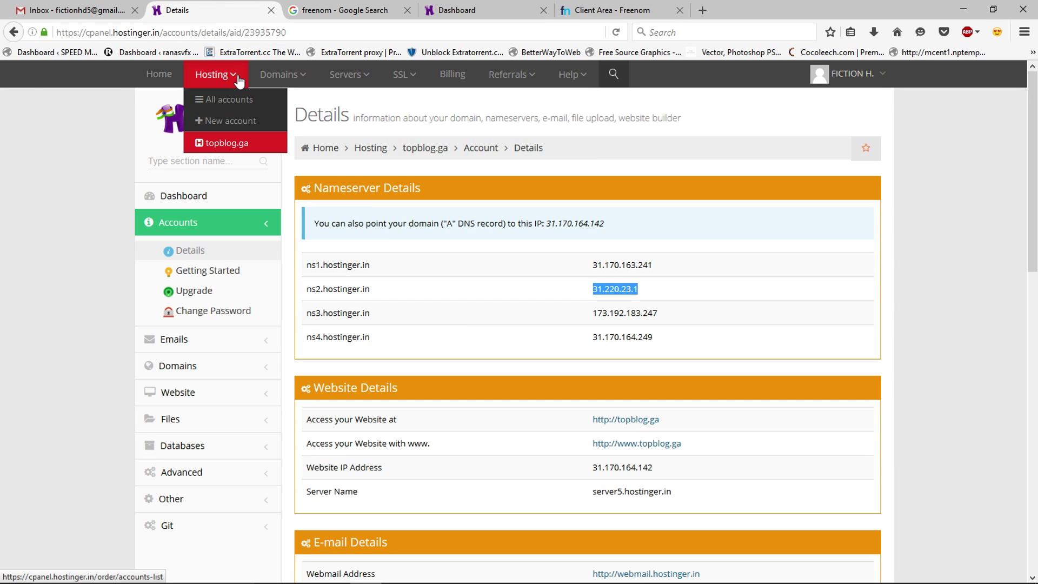
pyautogui.click(232, 146)
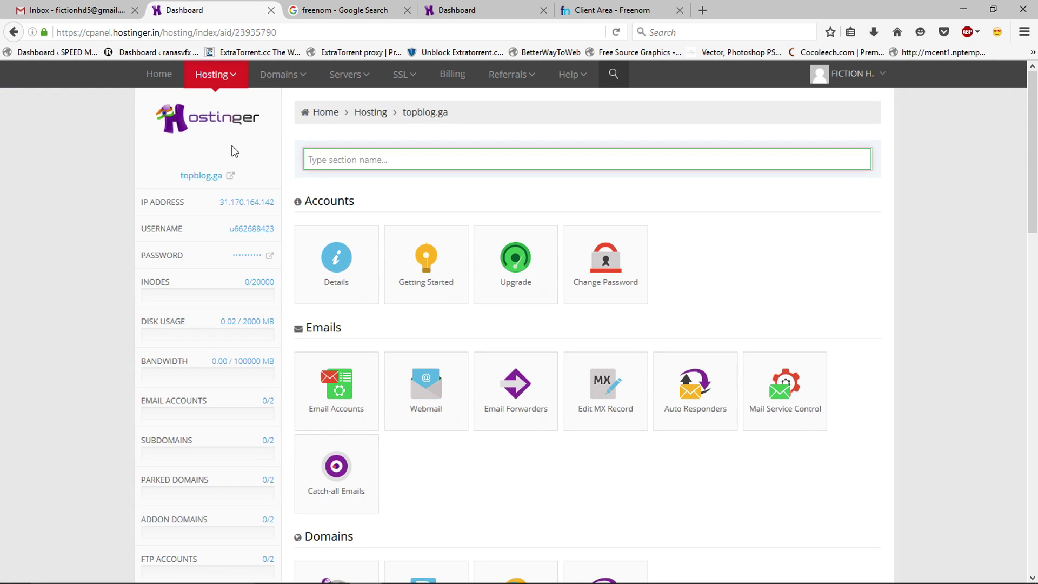
pyautogui.scroll(-6, 456, 287)
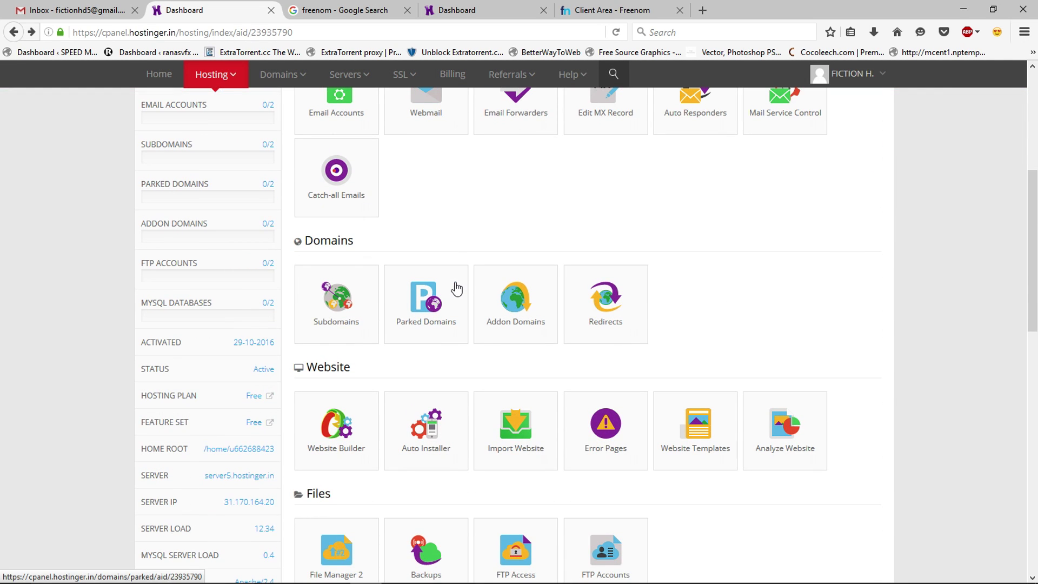
pyautogui.click(425, 363)
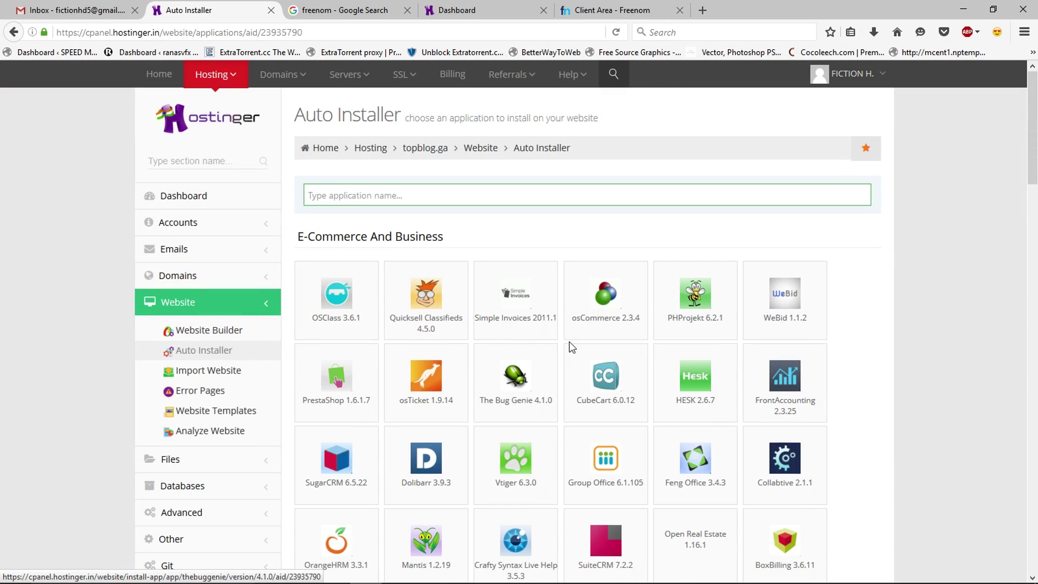
pyautogui.scroll(-4, 568, 344)
pyautogui.scroll(-16, 571, 346)
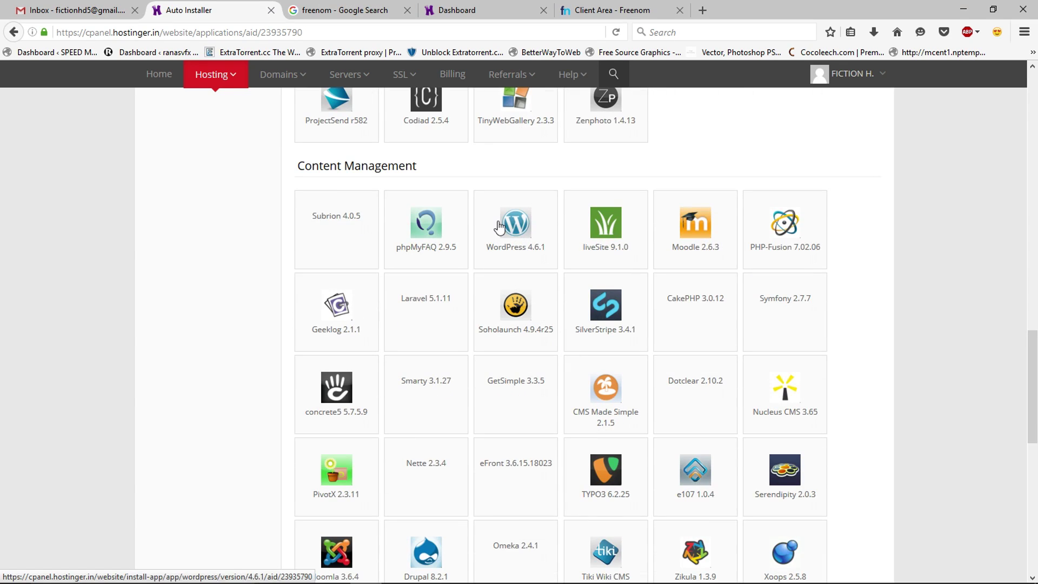
# Step: Set up a WordPress 4.6.1 install with an admin password, title 'topblog' and tagline 'blogger'
pyautogui.click(511, 231)
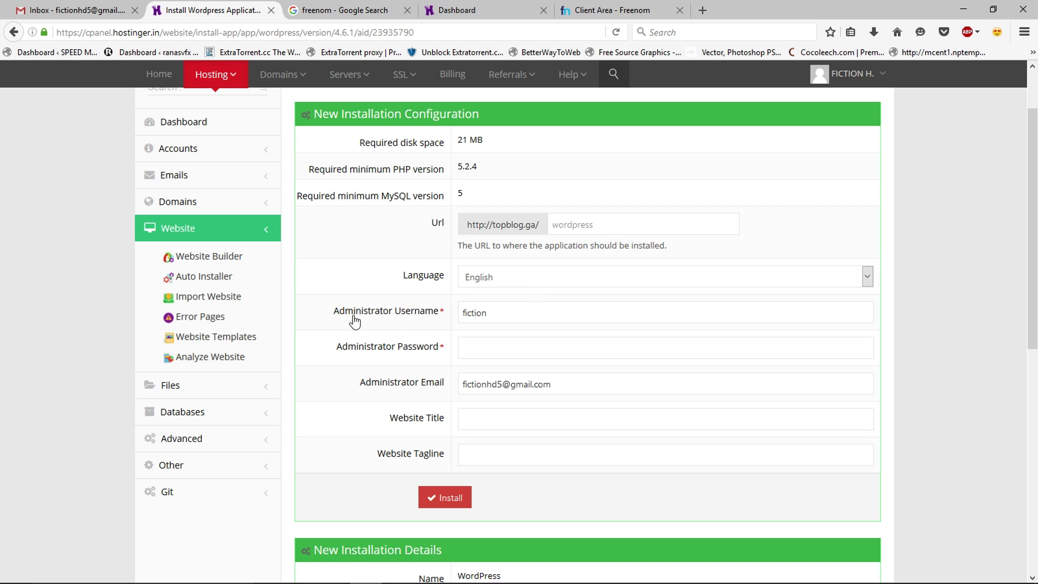
pyautogui.click(479, 347)
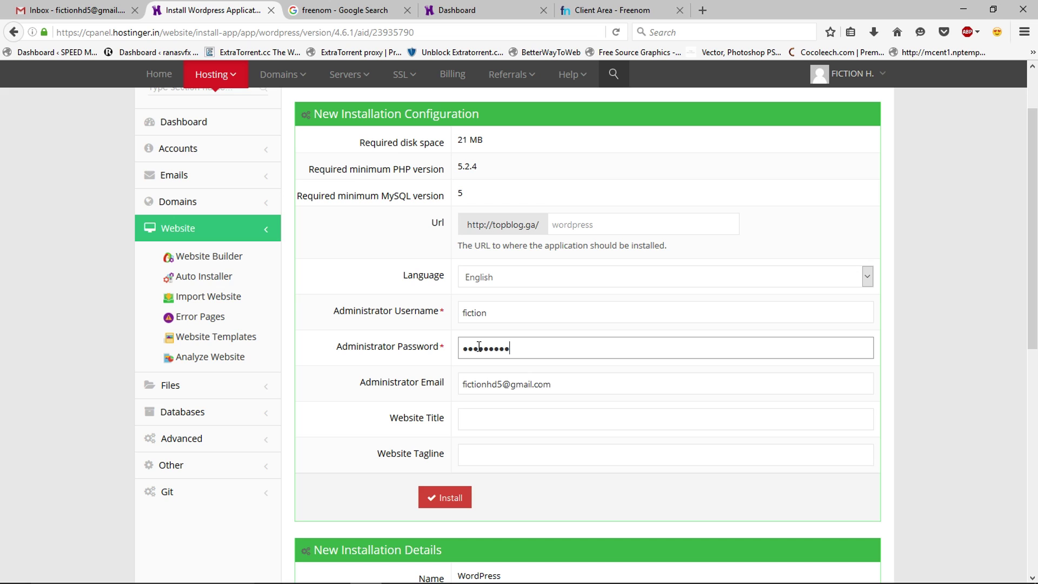
pyautogui.click(484, 420)
pyautogui.write('b')
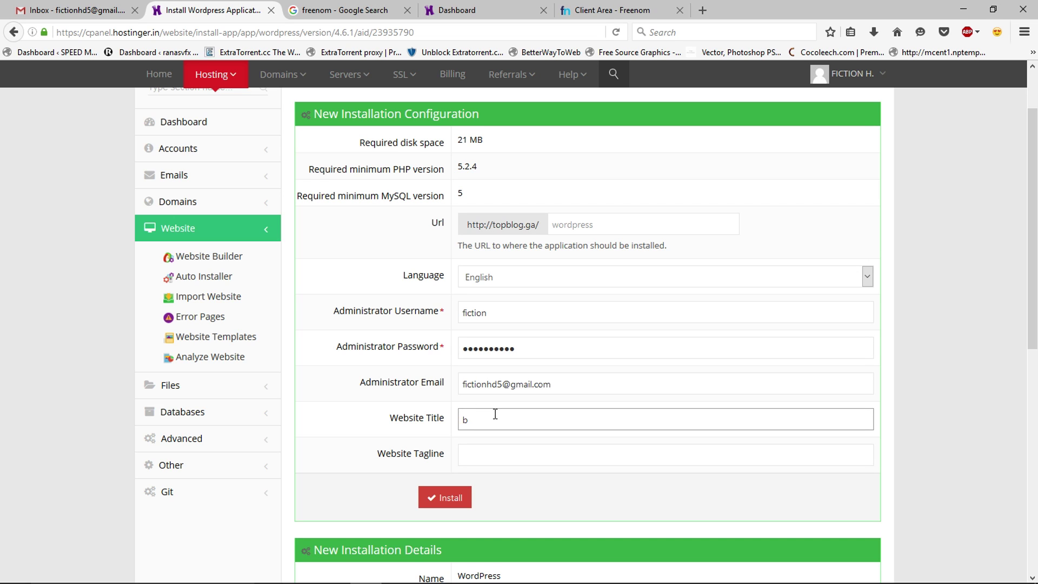
pyautogui.press('BackSpace')
pyautogui.write('topblo')
pyautogui.click(490, 447)
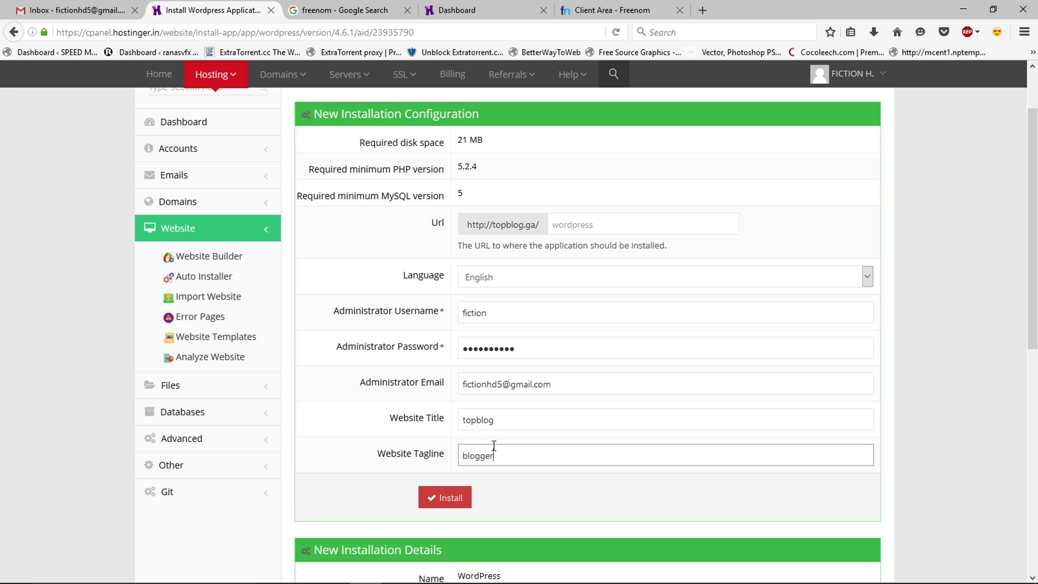
pyautogui.write('blogger')
# Step: Run the WordPress installation, reload to confirm it finished, then go to the Gmail inbox
pyautogui.click(444, 497)
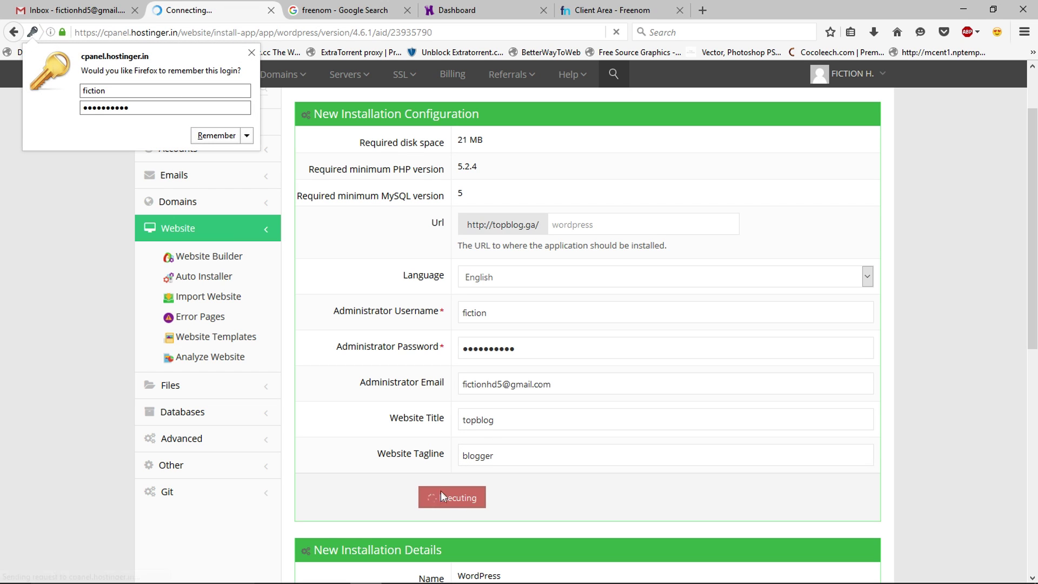
pyautogui.click(34, 193)
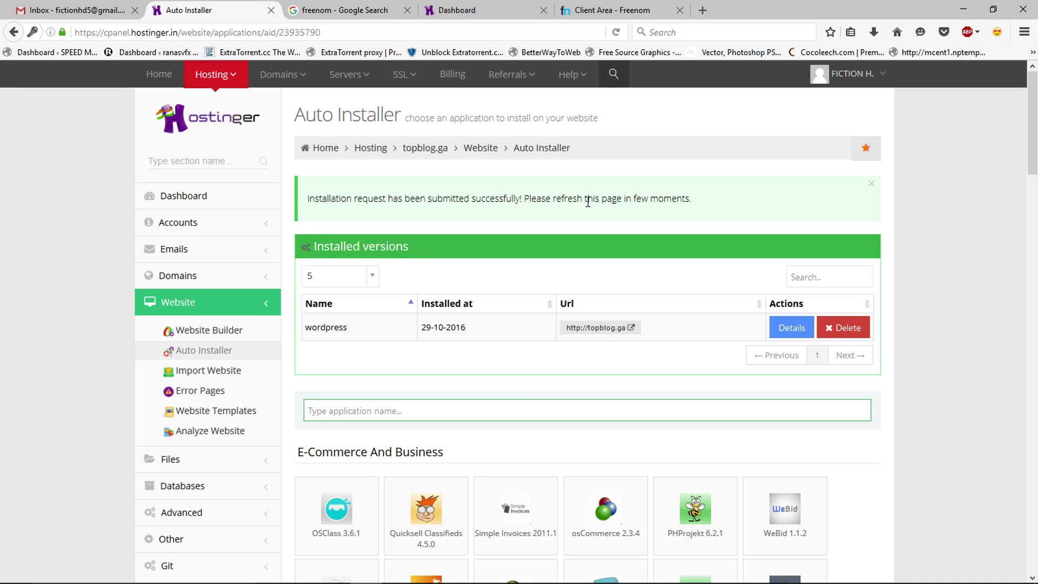
pyautogui.press('F5')
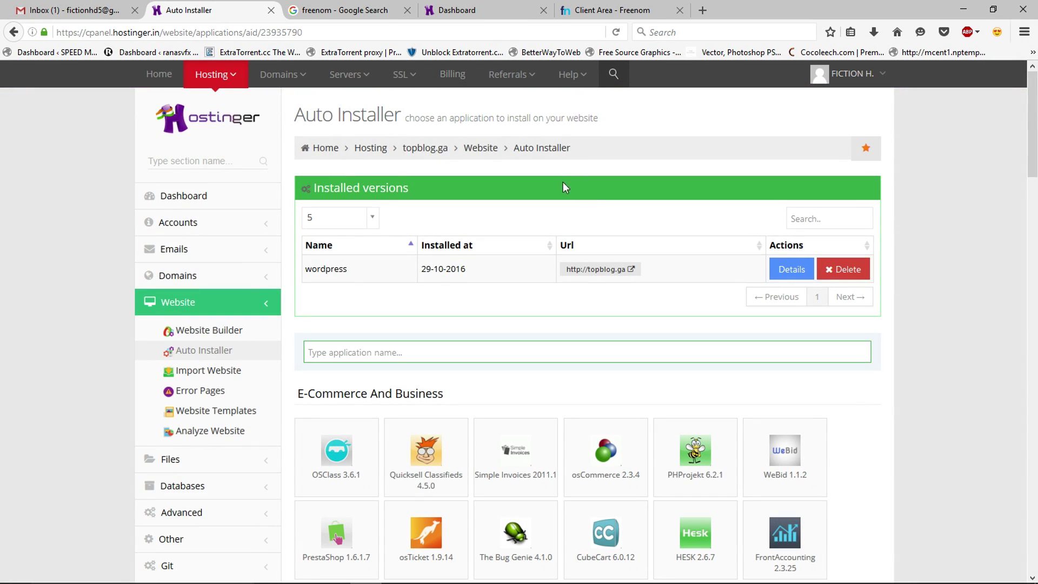
pyautogui.click(69, 10)
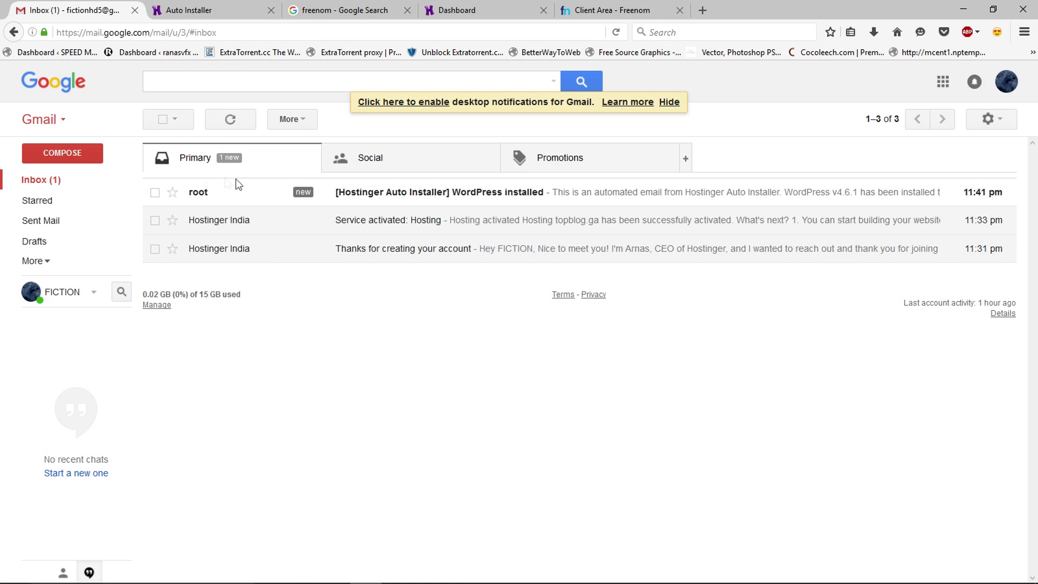
# Step: Open the 'WordPress installed' email and open its topblog.ga wp-admin link in a new tab
pyautogui.click(385, 194)
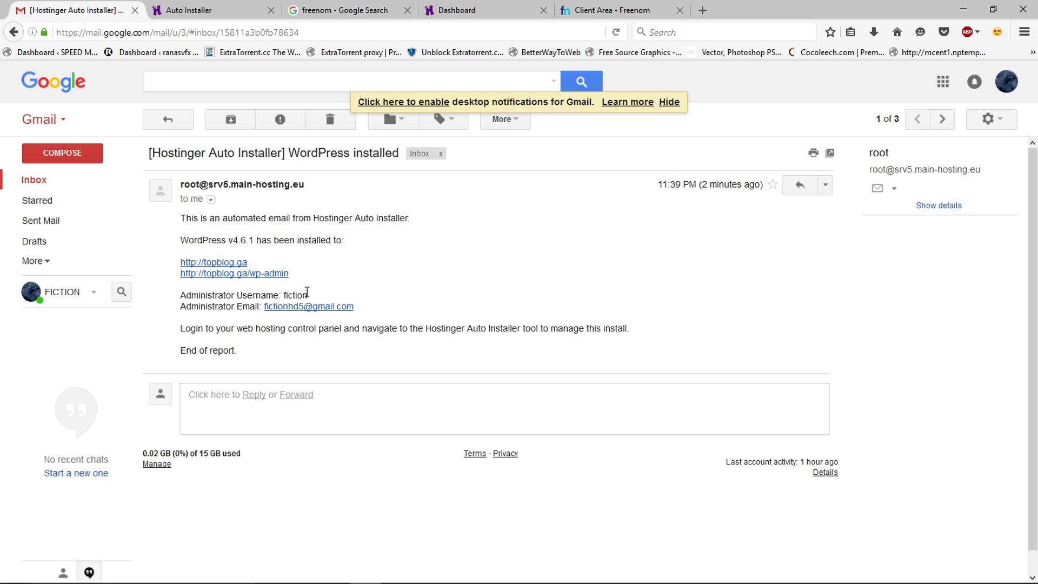
pyautogui.moveTo(309, 296); pyautogui.dragTo(284, 294)
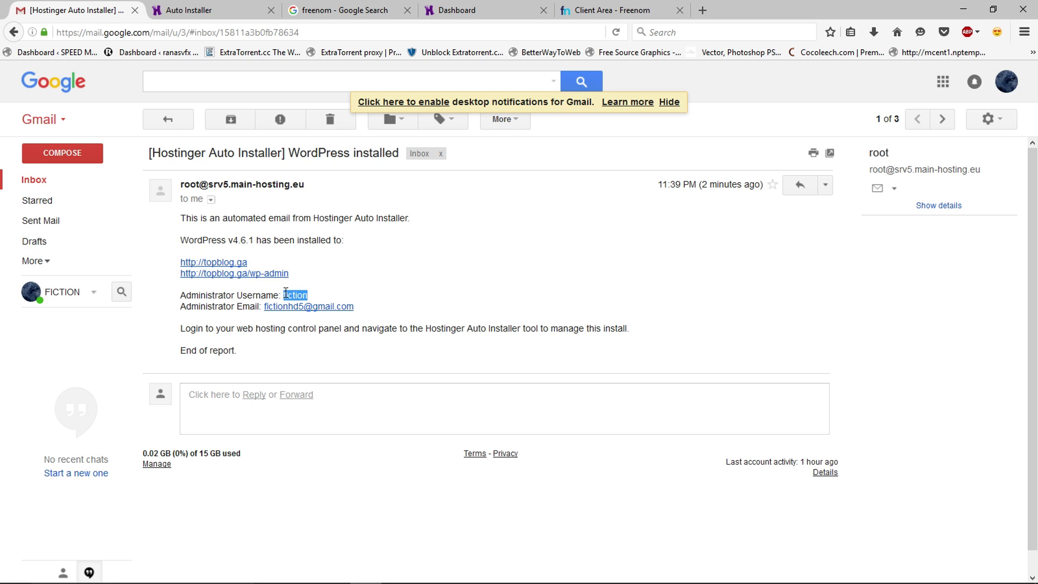
pyautogui.click(210, 296)
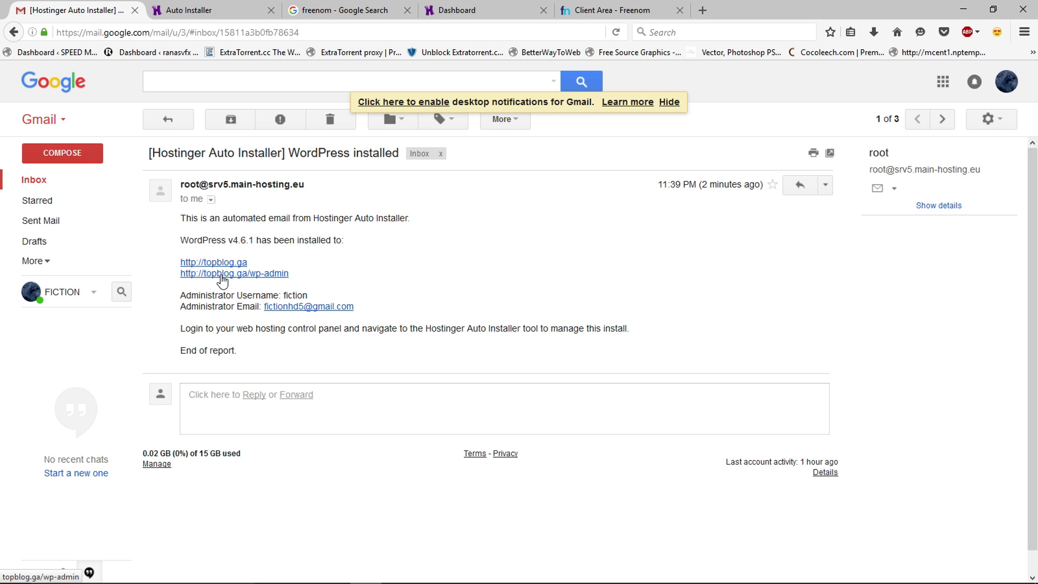
pyautogui.rightClick(221, 278)
pyautogui.click(235, 283)
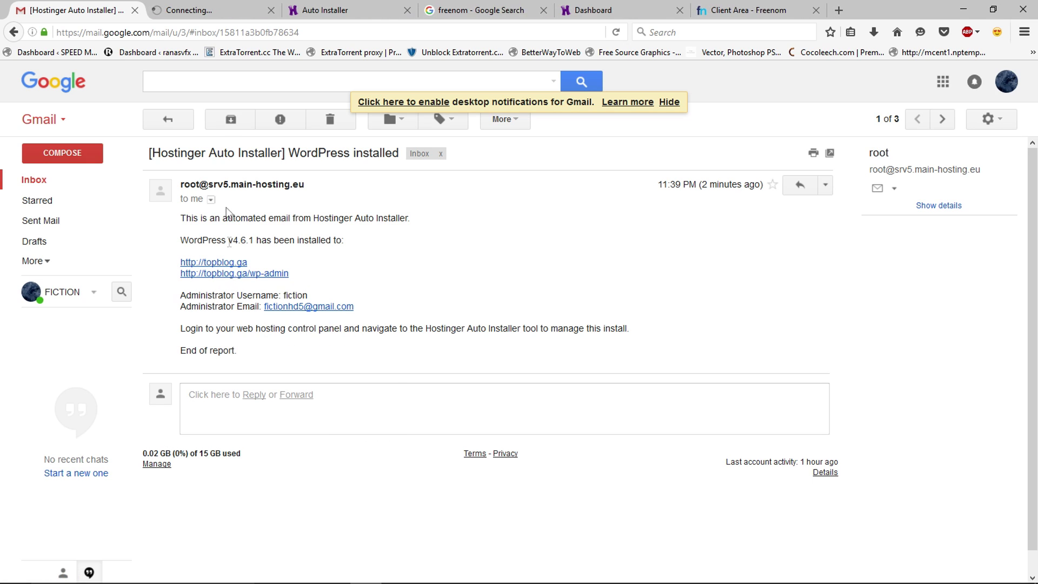
# Step: Copy the administrator username from the email into the WordPress login Username field
pyautogui.click(204, 8)
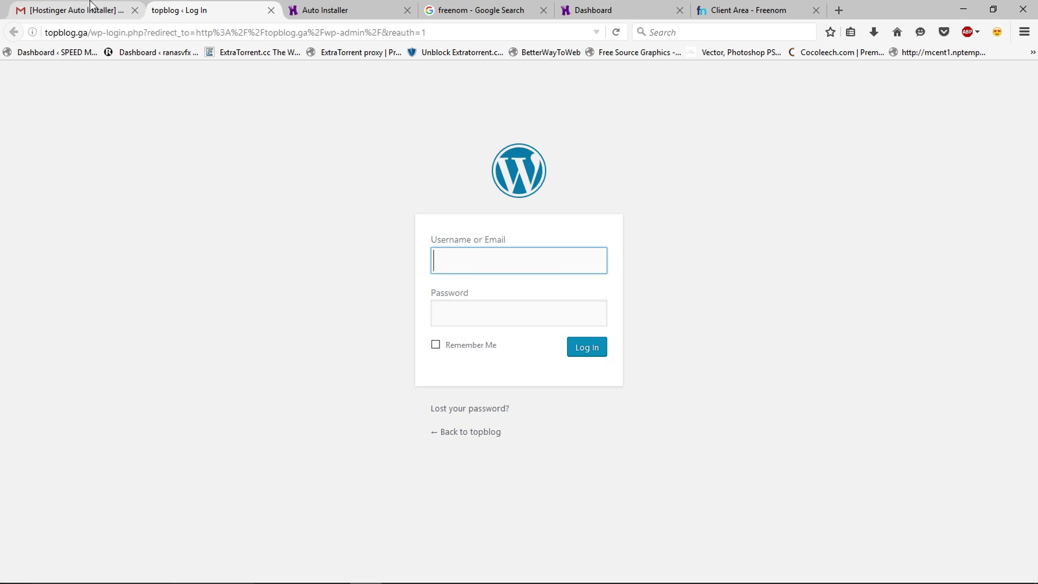
pyautogui.click(120, 7)
pyautogui.doubleClick(294, 295)
pyautogui.rightClick(294, 295)
pyautogui.click(305, 303)
pyautogui.hotkey('ctrl', 'Tab')
pyautogui.rightClick(446, 259)
pyautogui.click(476, 319)
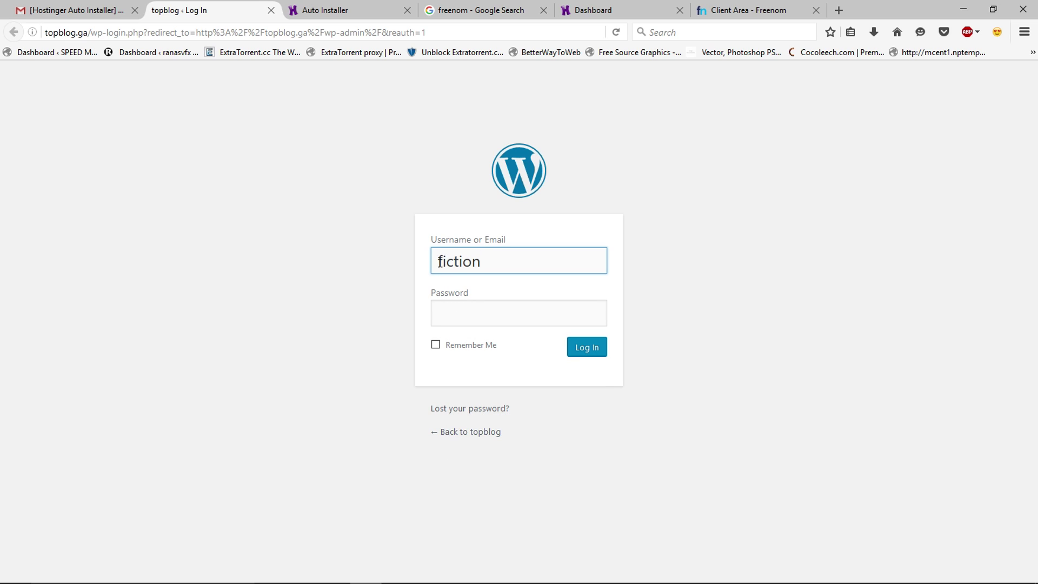
# Step: Enter the admin password, log in, and go to Appearance > Themes
pyautogui.click(485, 292)
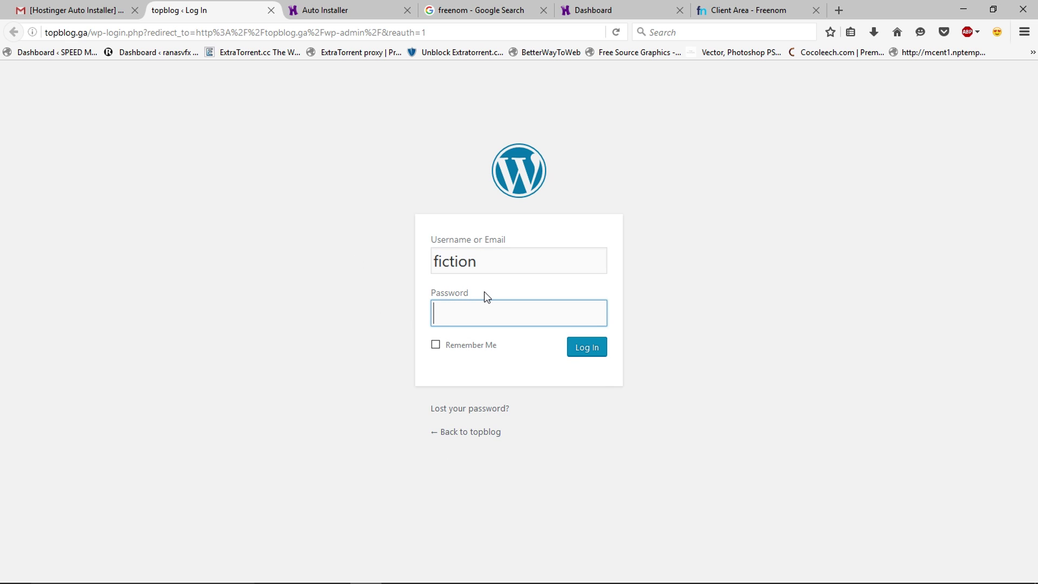
pyautogui.write('**********')
pyautogui.click(580, 346)
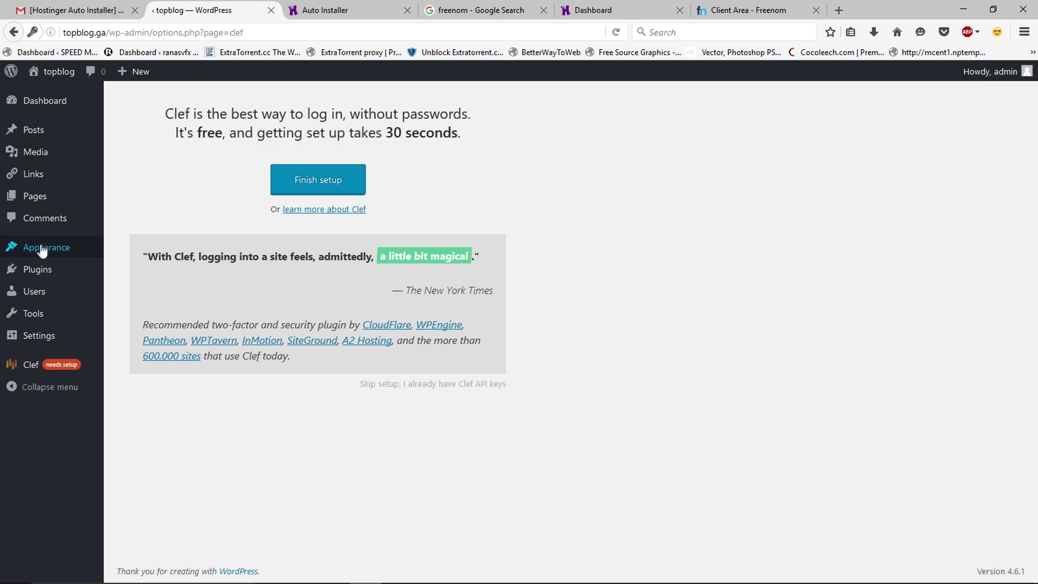
pyautogui.moveTo(42, 250)
pyautogui.click(143, 256)
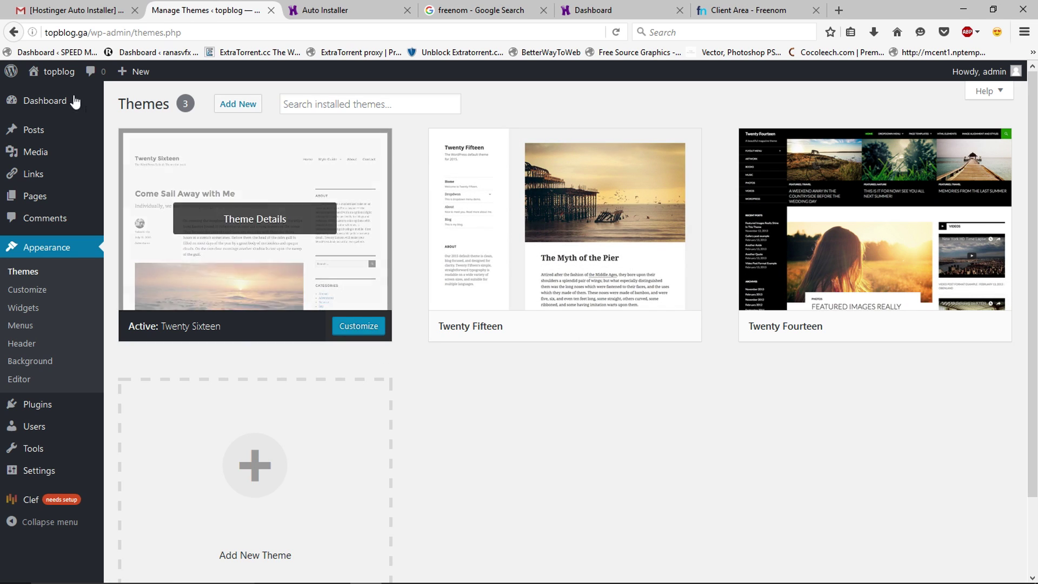
# Step: View the live topblog site in a new tab, close it, and scroll Themes to Add New Theme
pyautogui.moveTo(45, 71)
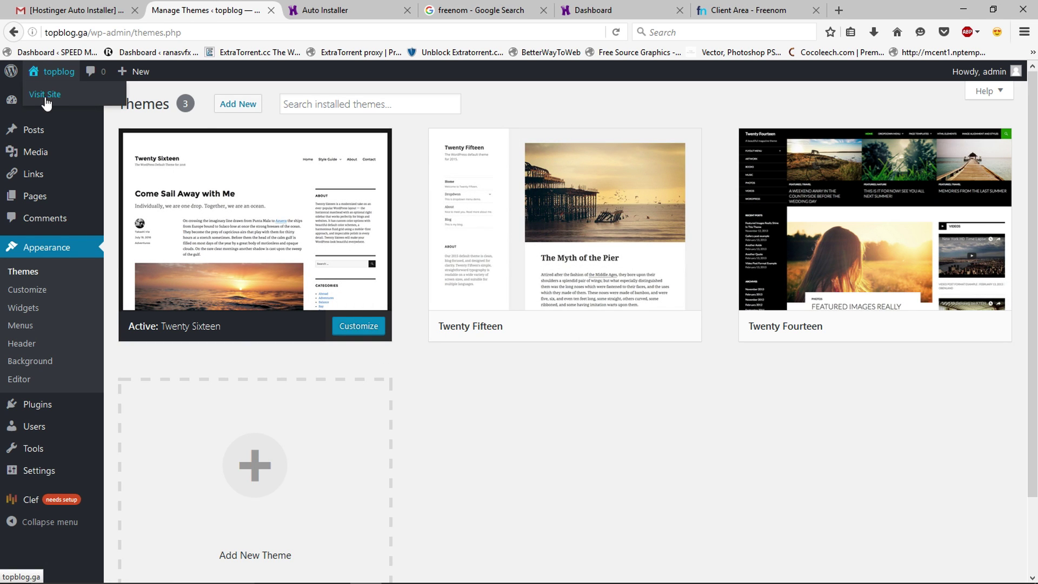
pyautogui.rightClick(46, 96)
pyautogui.click(61, 104)
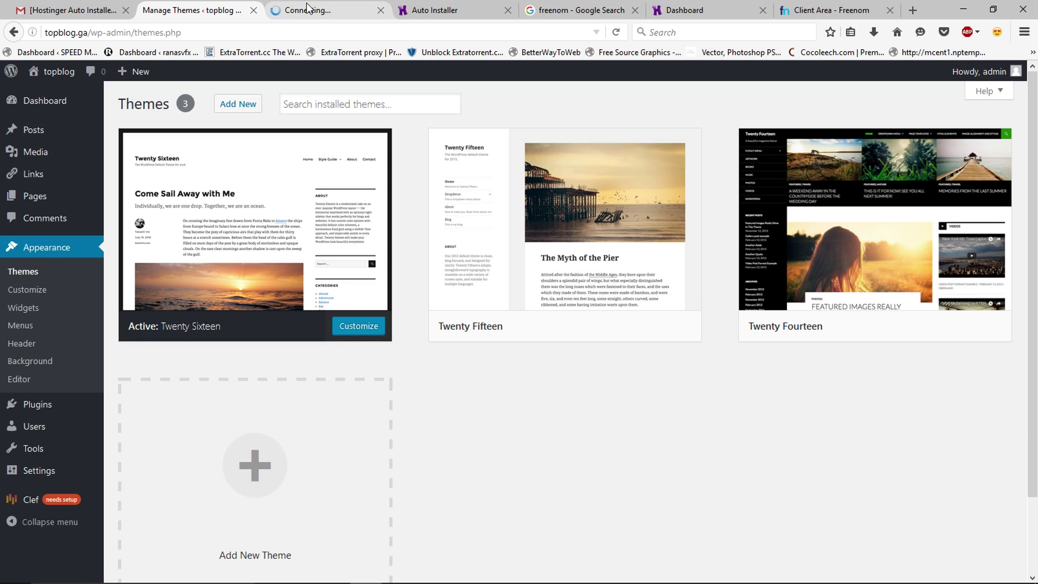
pyautogui.click(298, 11)
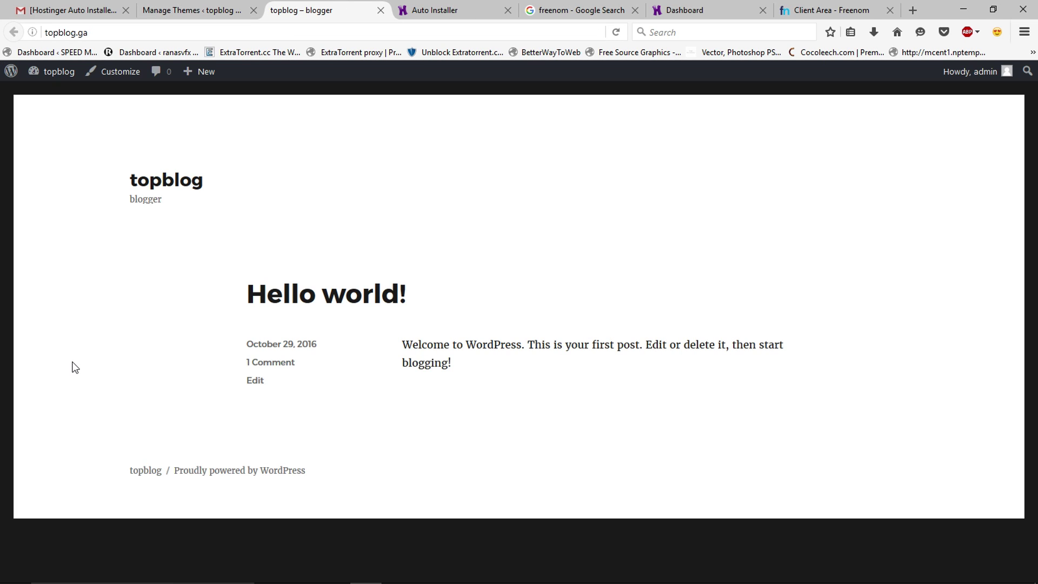
pyautogui.click(380, 11)
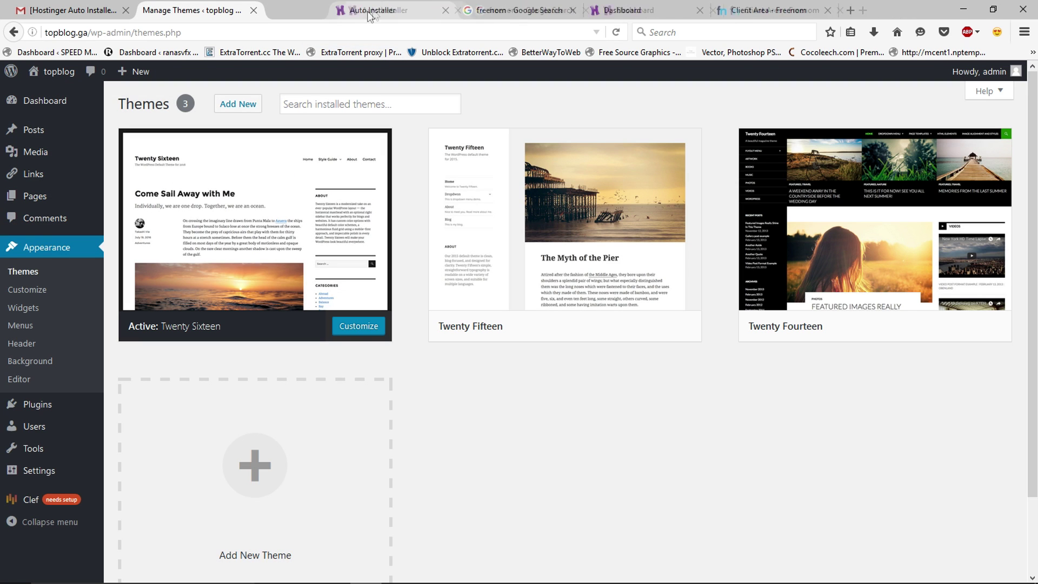
pyautogui.scroll(-2, 251, 265)
pyautogui.scroll(-1, 254, 303)
pyautogui.scroll(3, 162, 335)
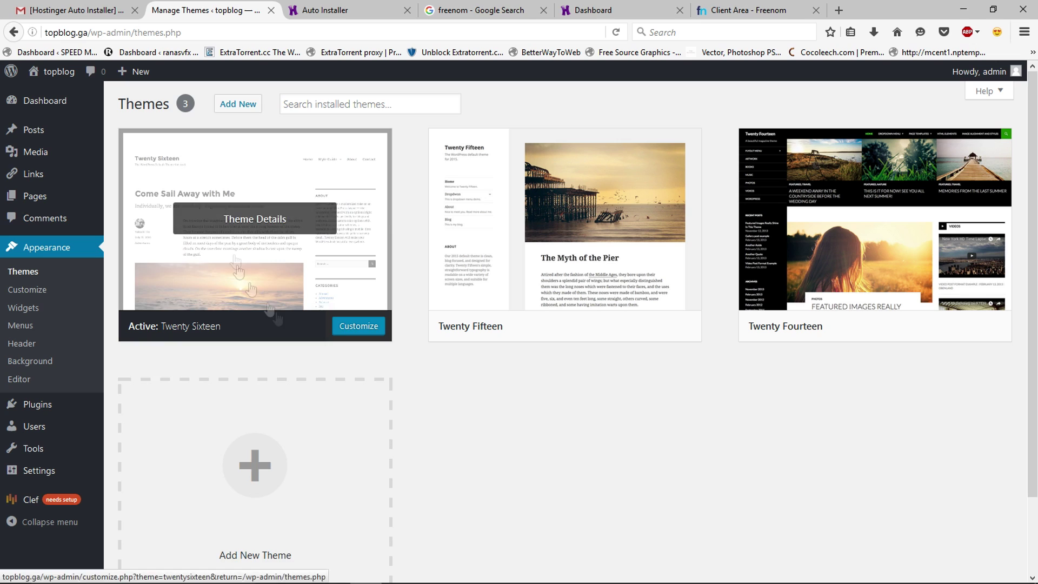
pyautogui.scroll(-3, 257, 412)
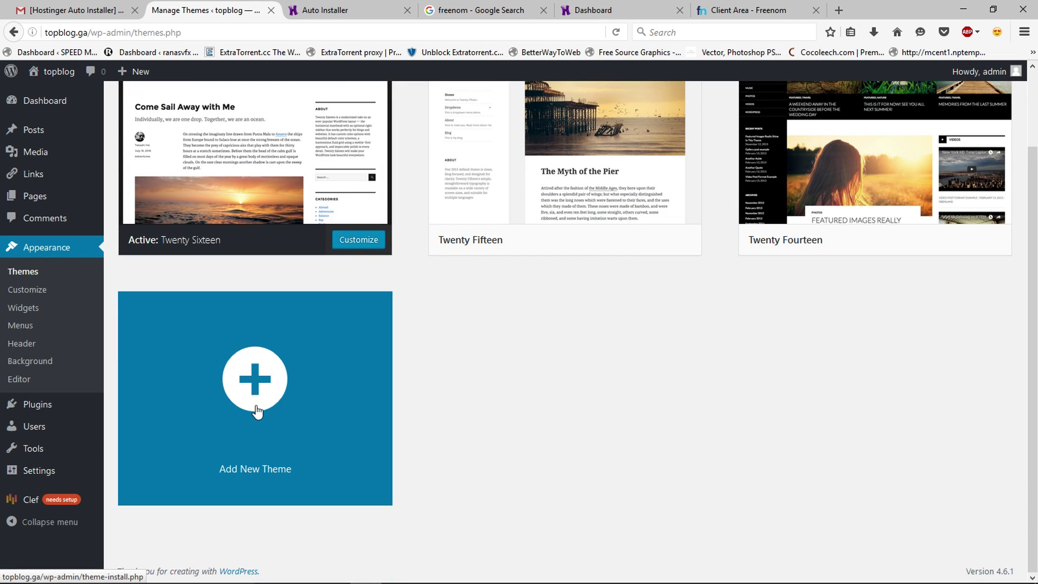
# Step: Start adding a new theme and browse the Popular and Latest theme listings
pyautogui.click(258, 412)
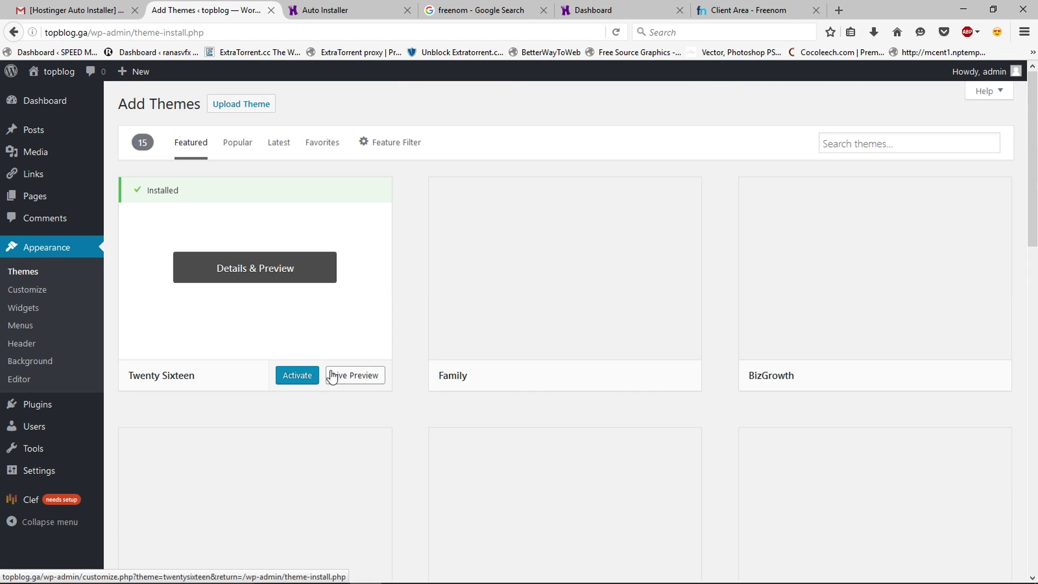
pyautogui.click(238, 144)
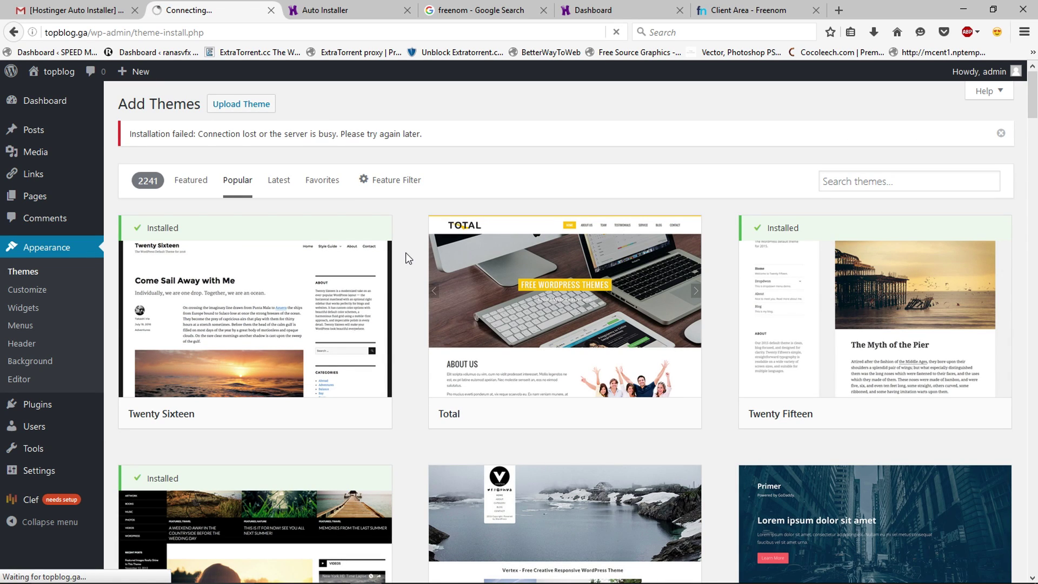
pyautogui.click(282, 182)
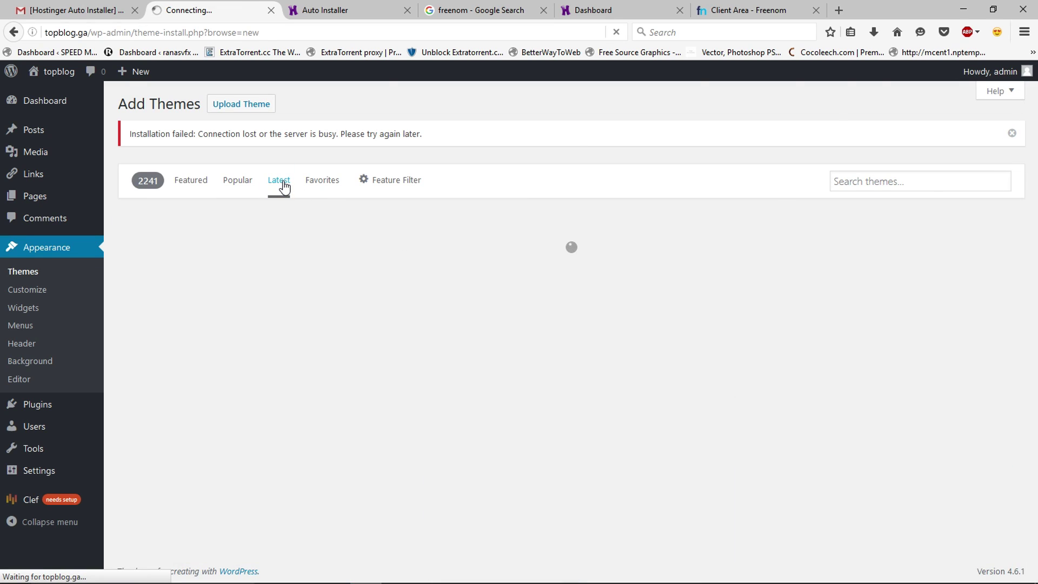
pyautogui.scroll(-5, 410, 295)
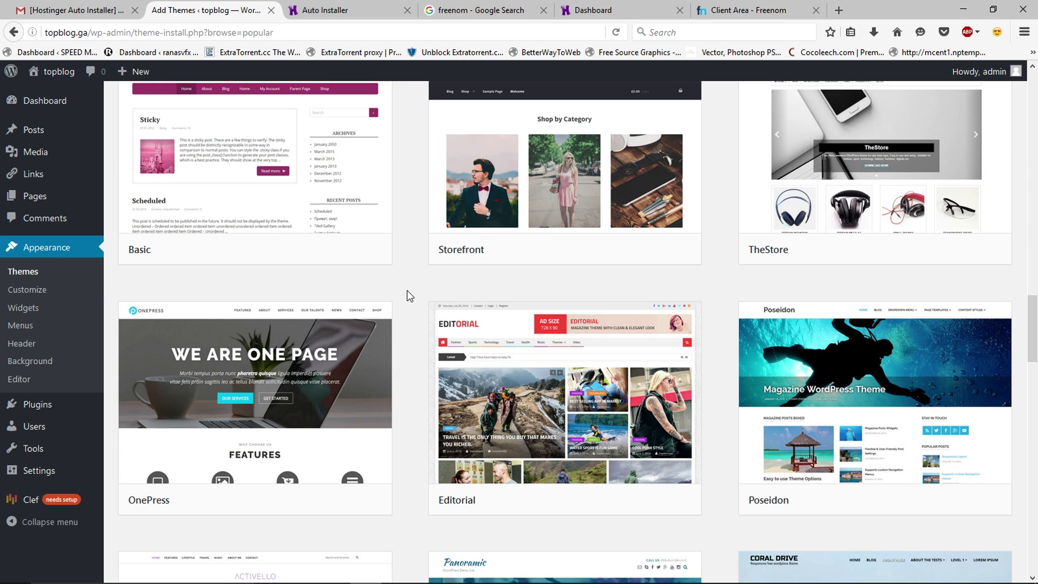
pyautogui.scroll(3, 409, 296)
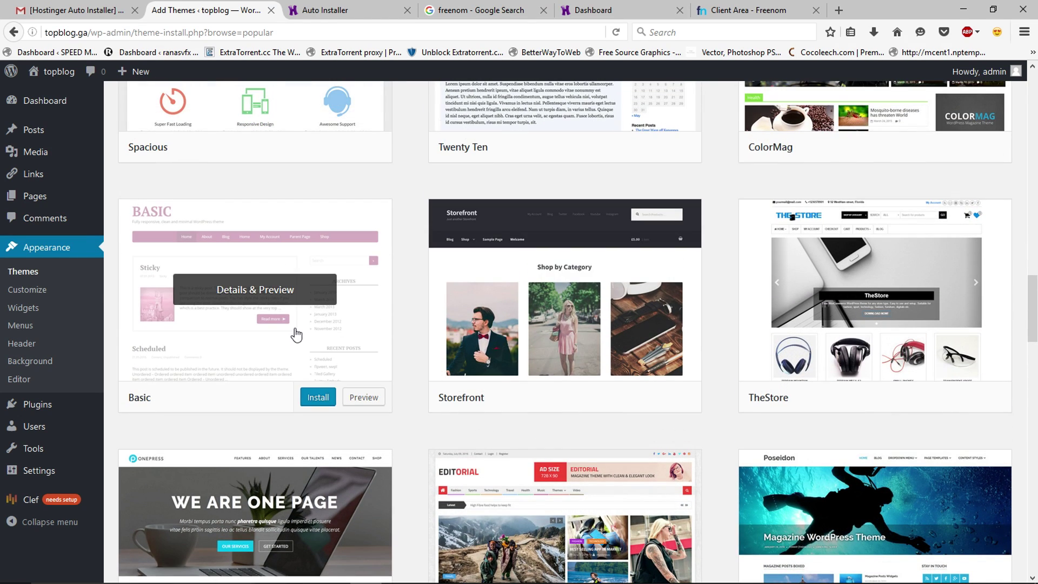
# Step: Preview the Basic theme and attempt its install, then close the preview and return to Dashboard
pyautogui.click(282, 330)
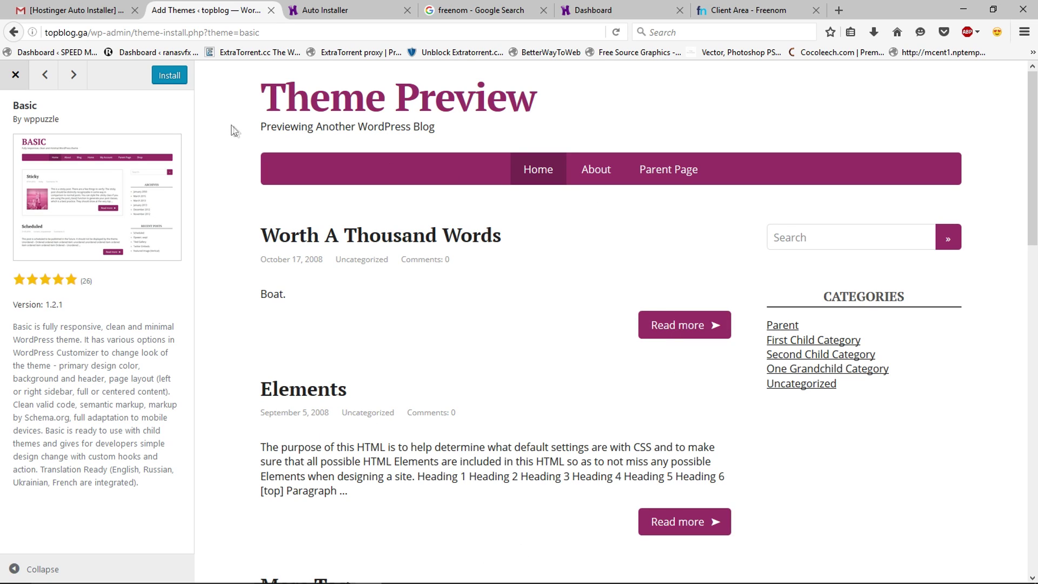
pyautogui.click(167, 75)
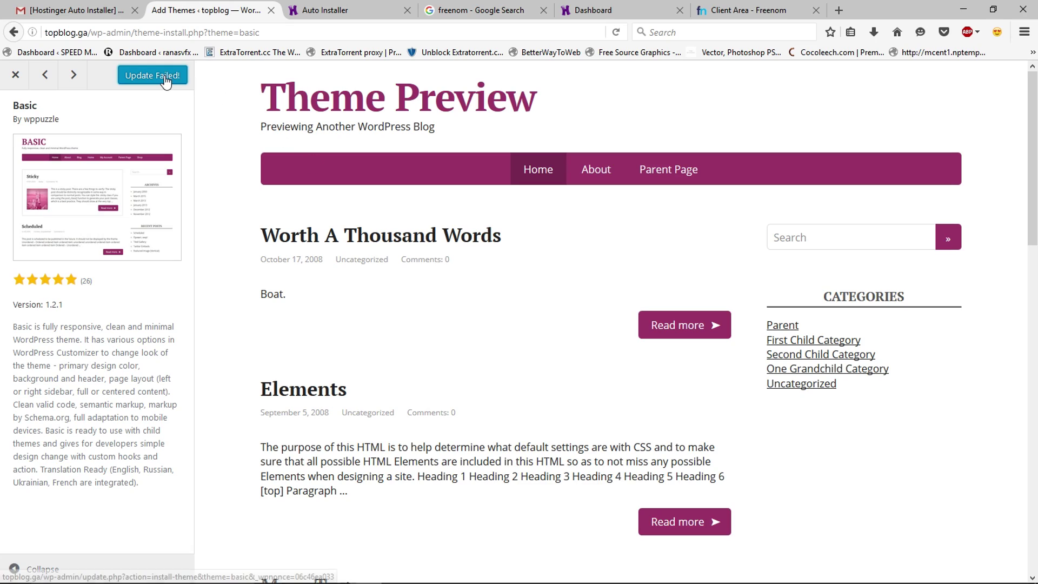
pyautogui.click(15, 78)
pyautogui.scroll(10, 167, 294)
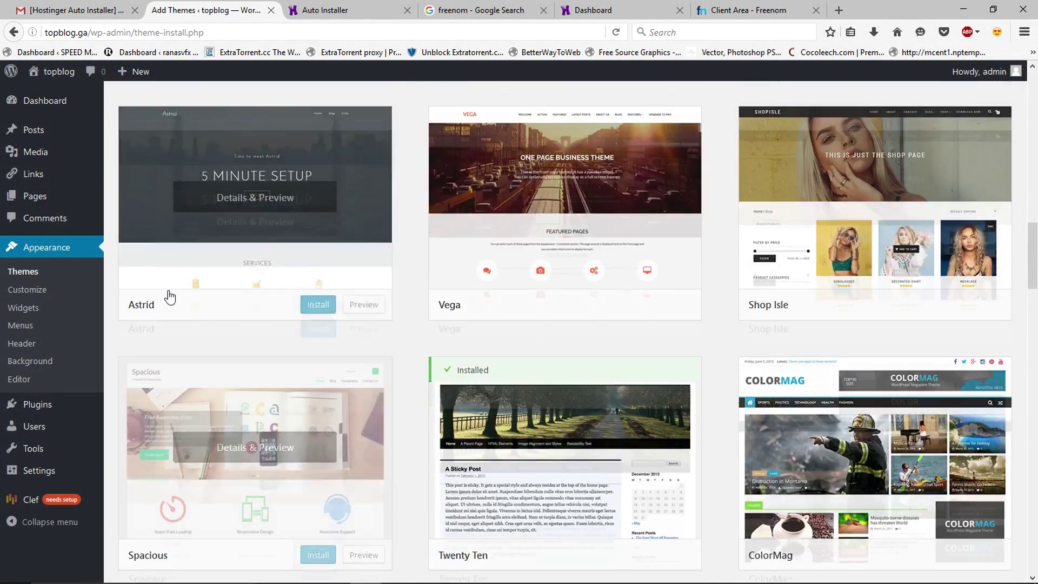
pyautogui.scroll(10, 71, 200)
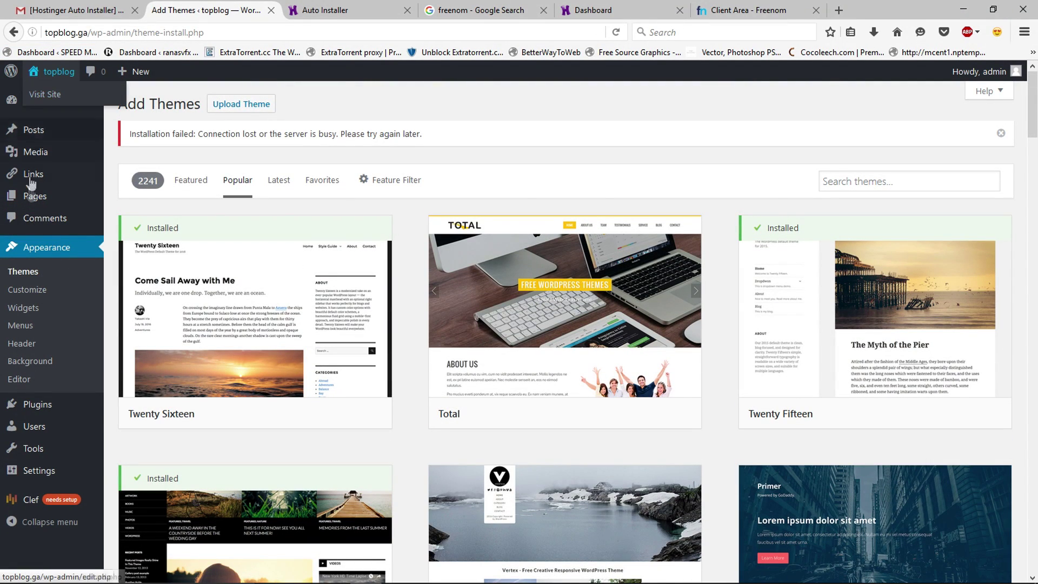
pyautogui.click(25, 111)
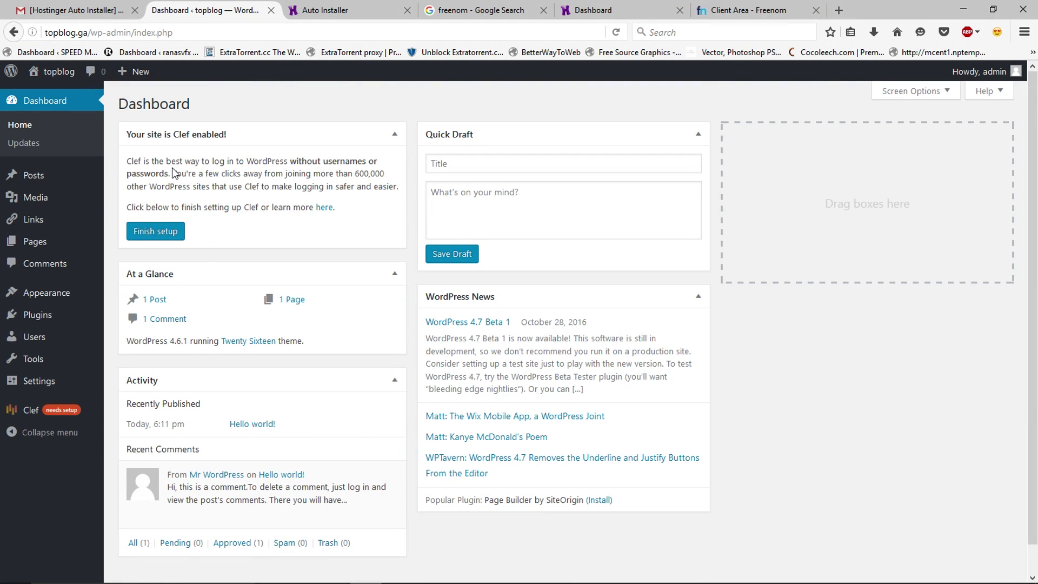
# Step: Activate the Basic theme under Appearance > Themes and check the live site in a new tab
pyautogui.moveTo(48, 297)
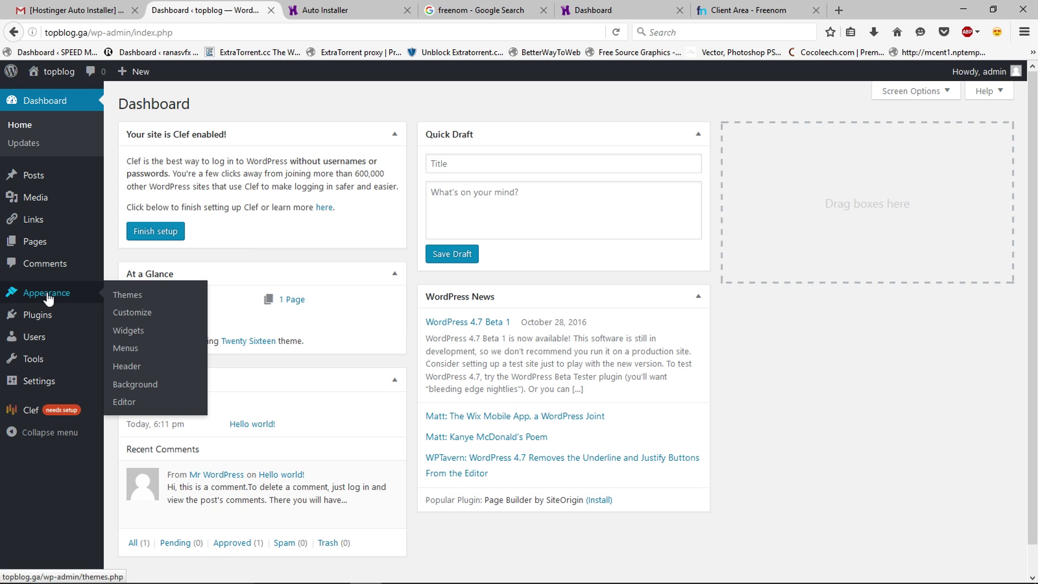
pyautogui.click(149, 297)
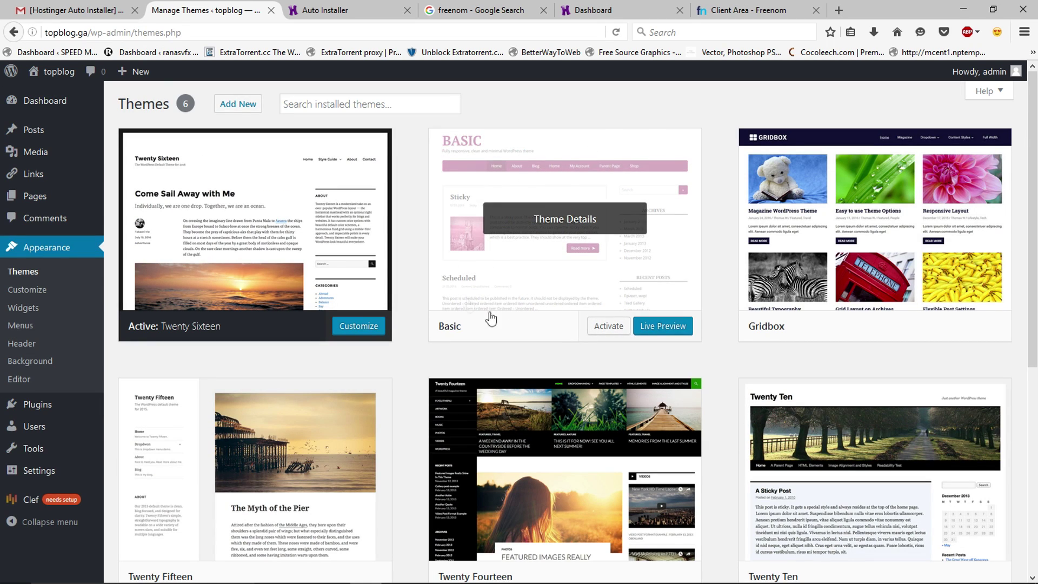
pyautogui.click(605, 326)
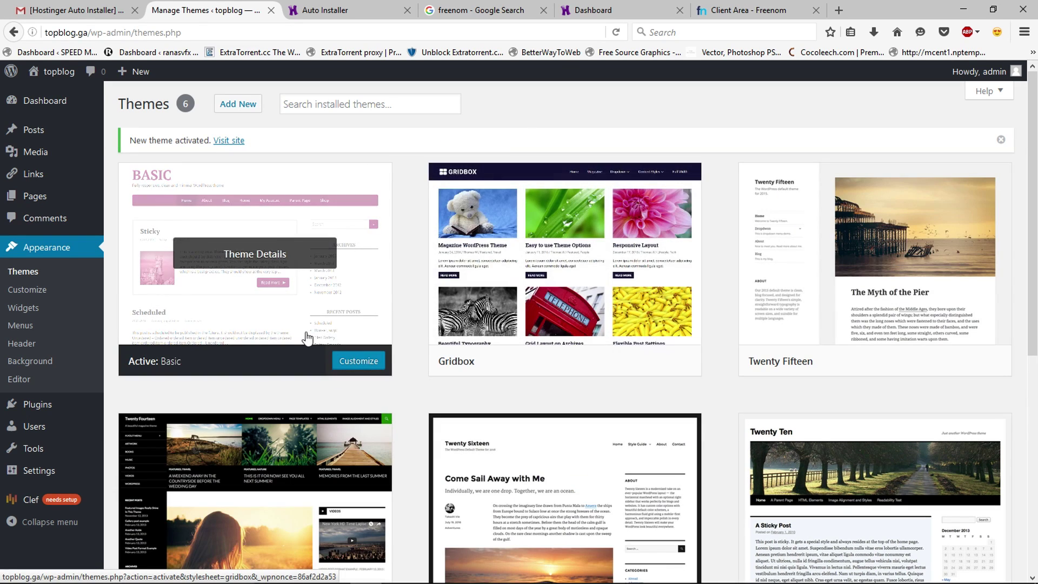
pyautogui.rightClick(54, 94)
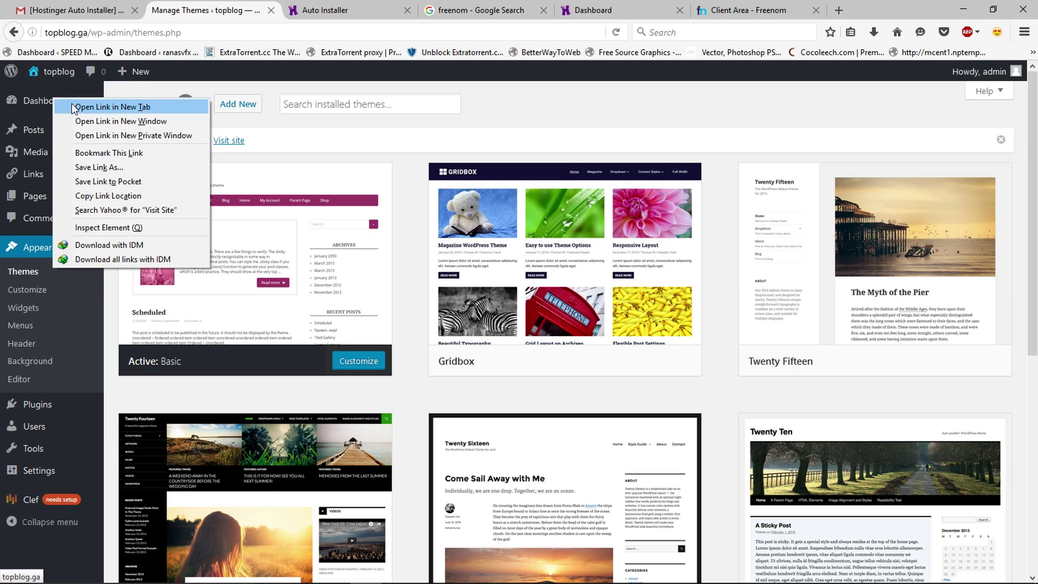
pyautogui.click(71, 102)
pyautogui.click(302, 10)
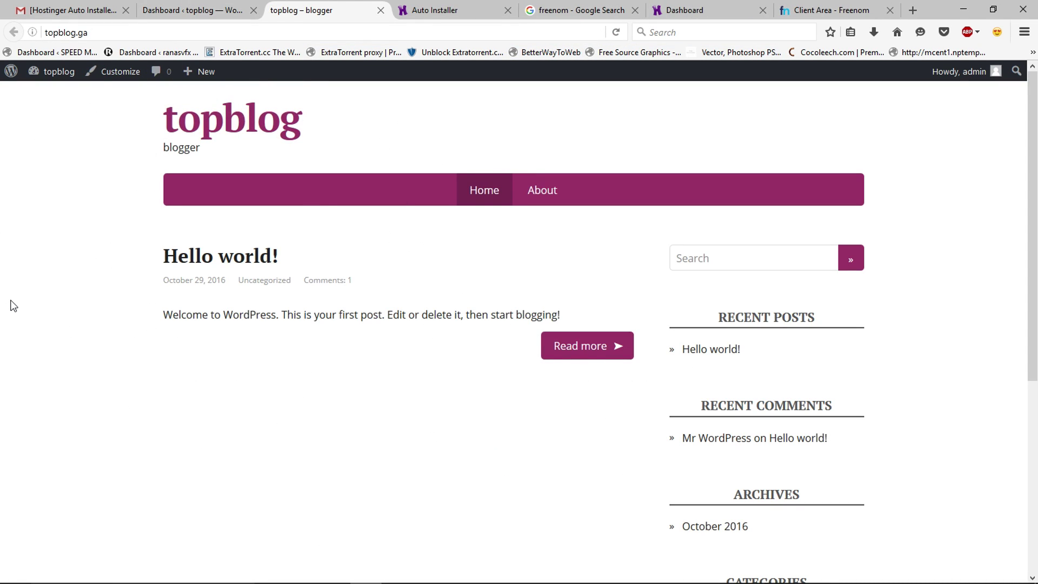
pyautogui.hotkey('ctrl', 'w')
# Step: Publish a new post titled 'my first post' with body 'this is my first post on wordpress'
pyautogui.click(27, 180)
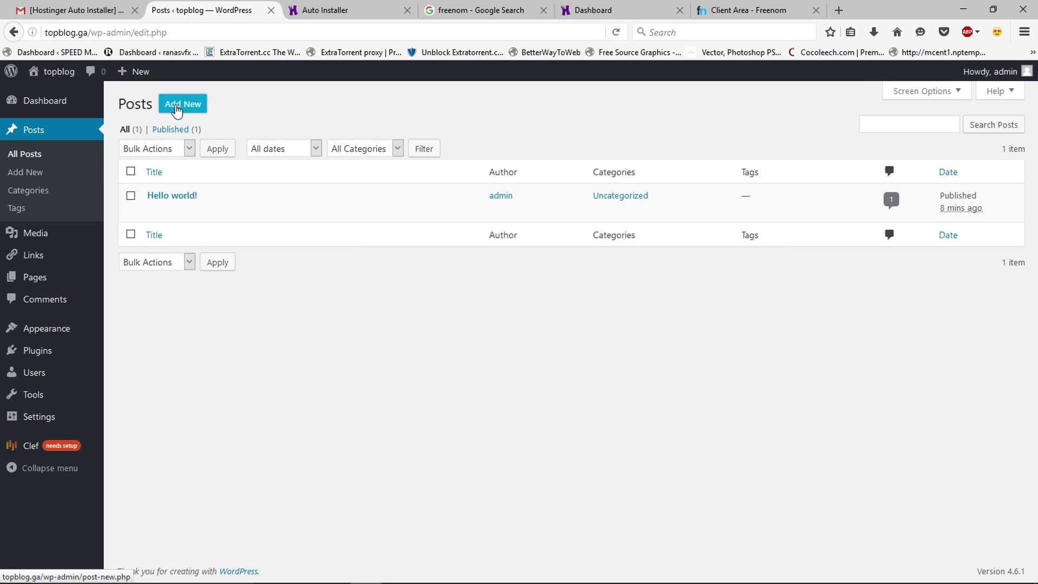
pyautogui.click(178, 110)
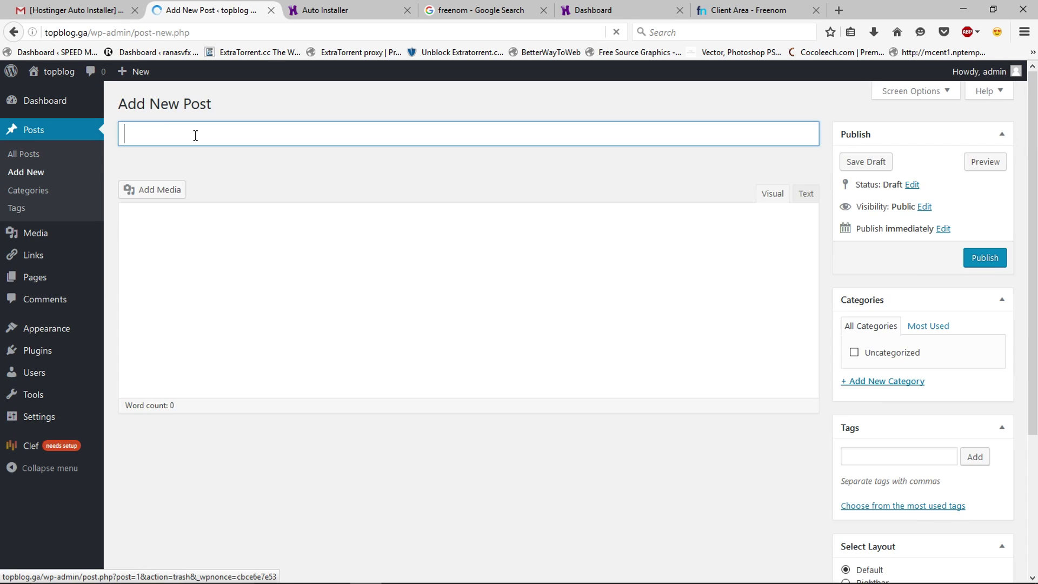
pyautogui.write('my first post')
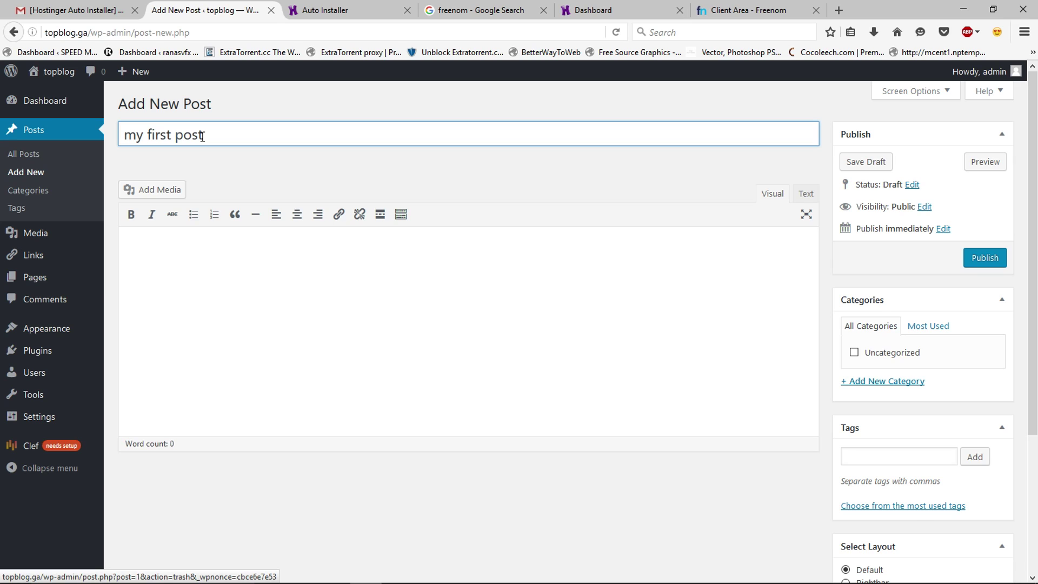
pyautogui.click(214, 244)
pyautogui.write('this is my first post on wordpress')
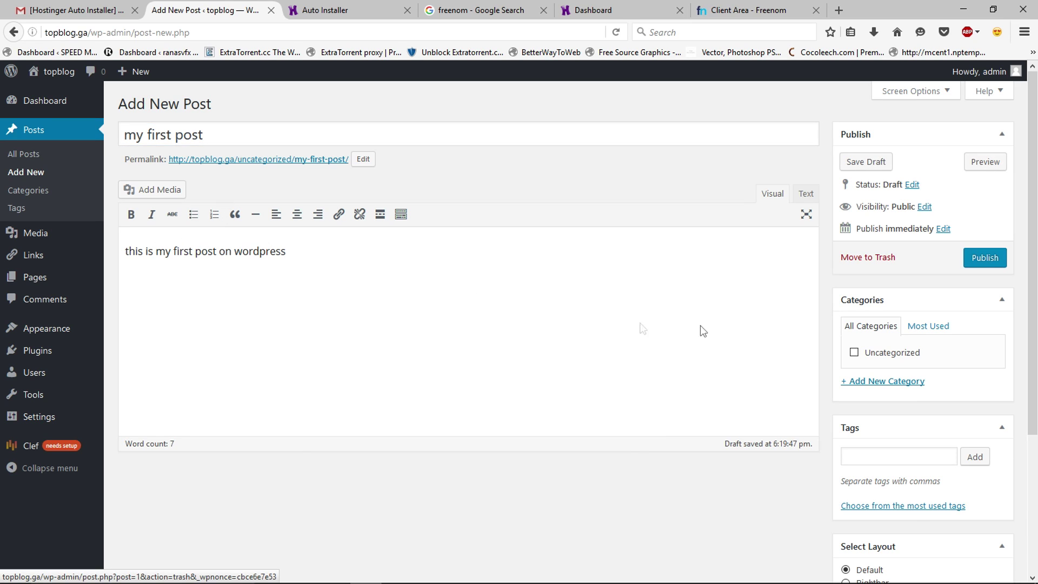
pyautogui.click(983, 258)
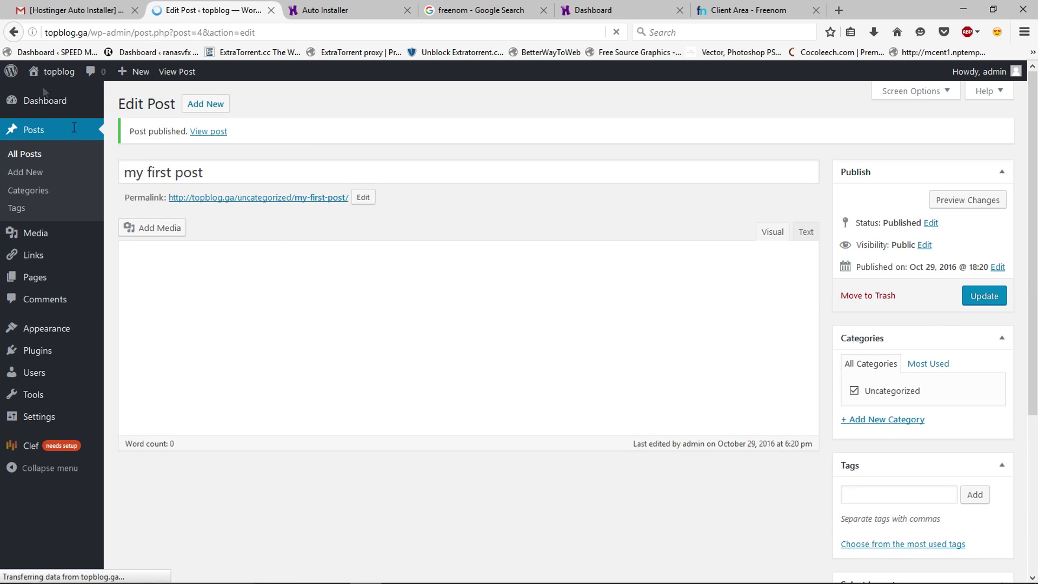
# Step: Open the live site in a new tab to see the post, then return to the editor
pyautogui.moveTo(48, 73)
pyautogui.rightClick(47, 97)
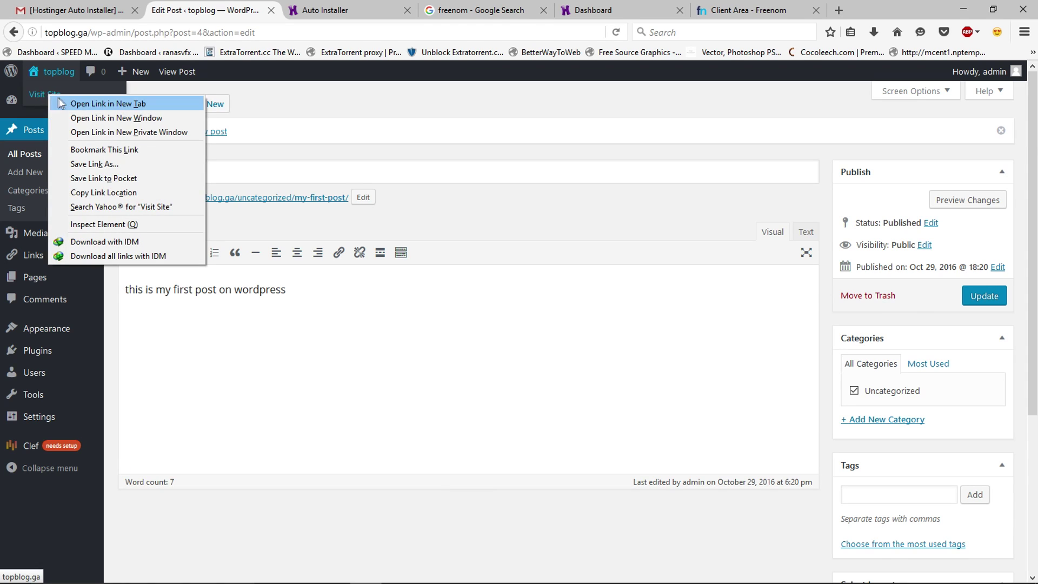
pyautogui.click(97, 103)
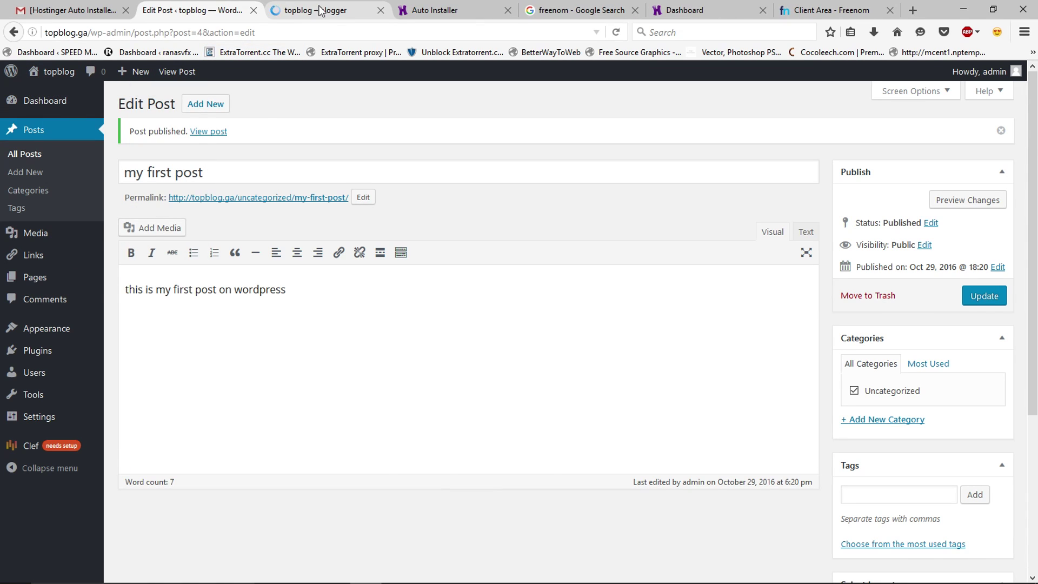
pyautogui.click(320, 10)
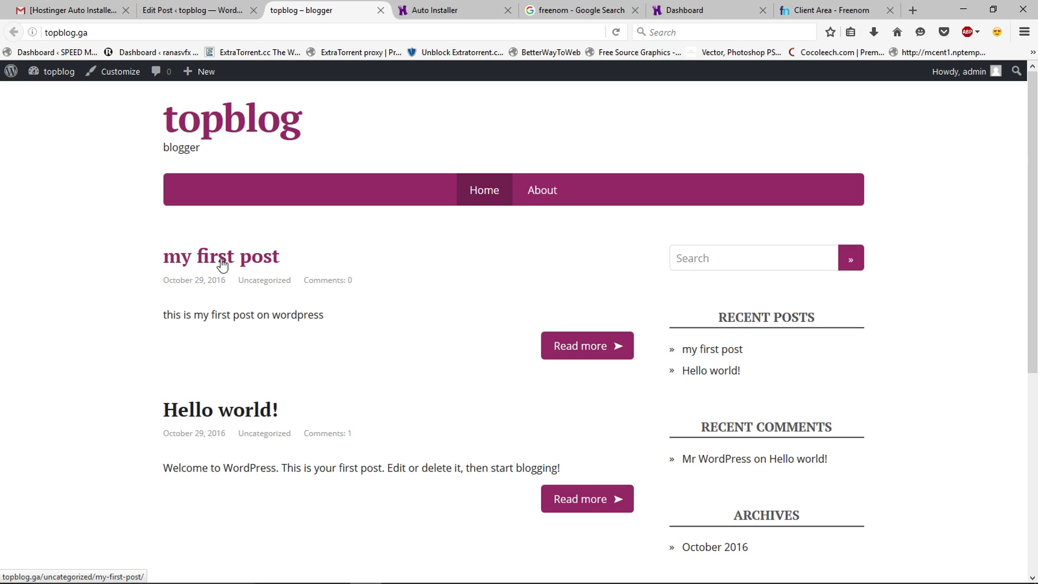
pyautogui.hotkey('ctrl', 'shift', 'Tab')
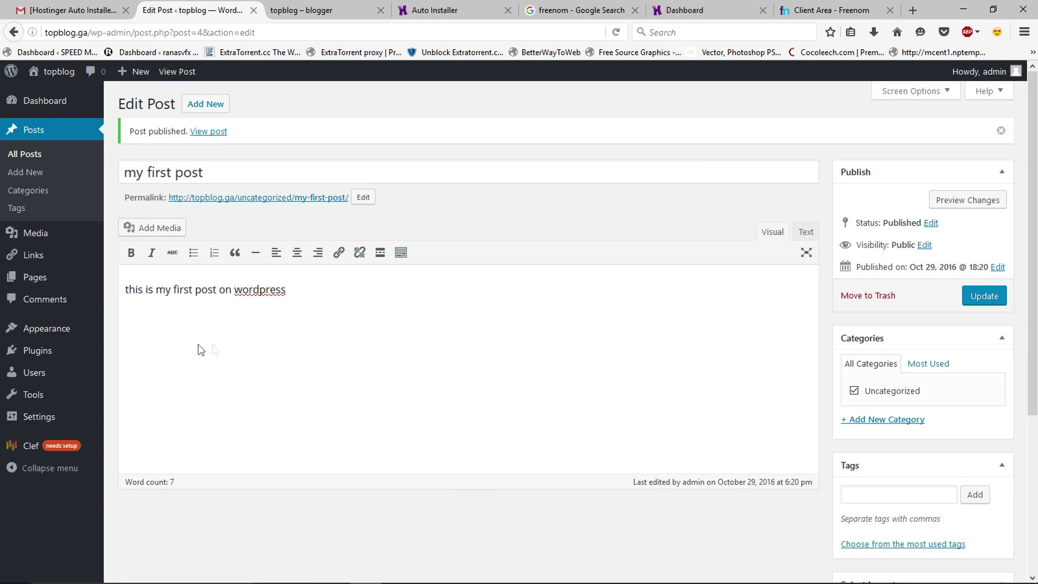